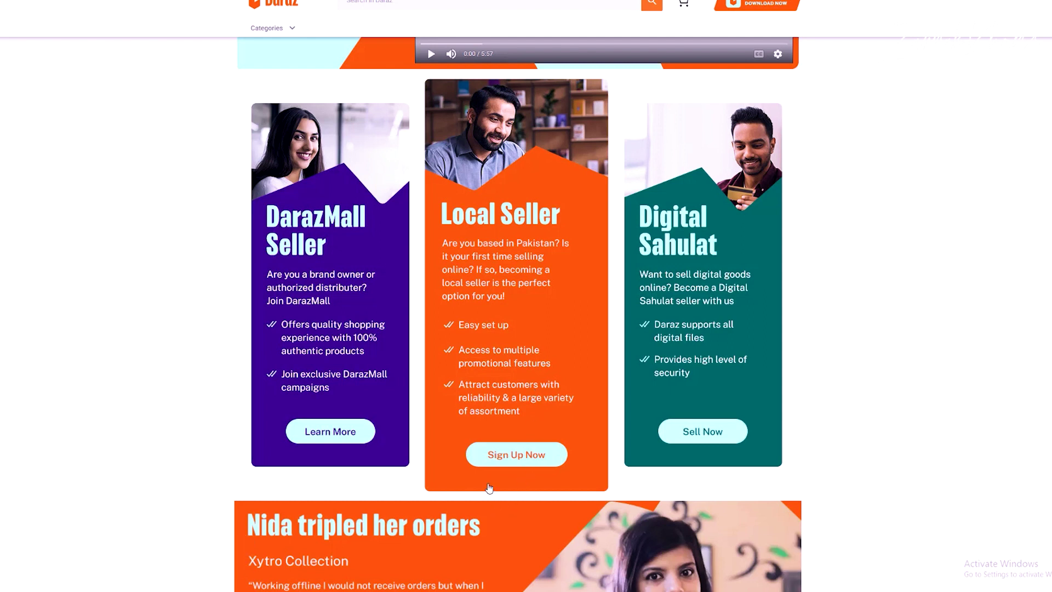
Step: Sign up as a local seller with a phone number and pass the slide-to-verify check
click(516, 454)
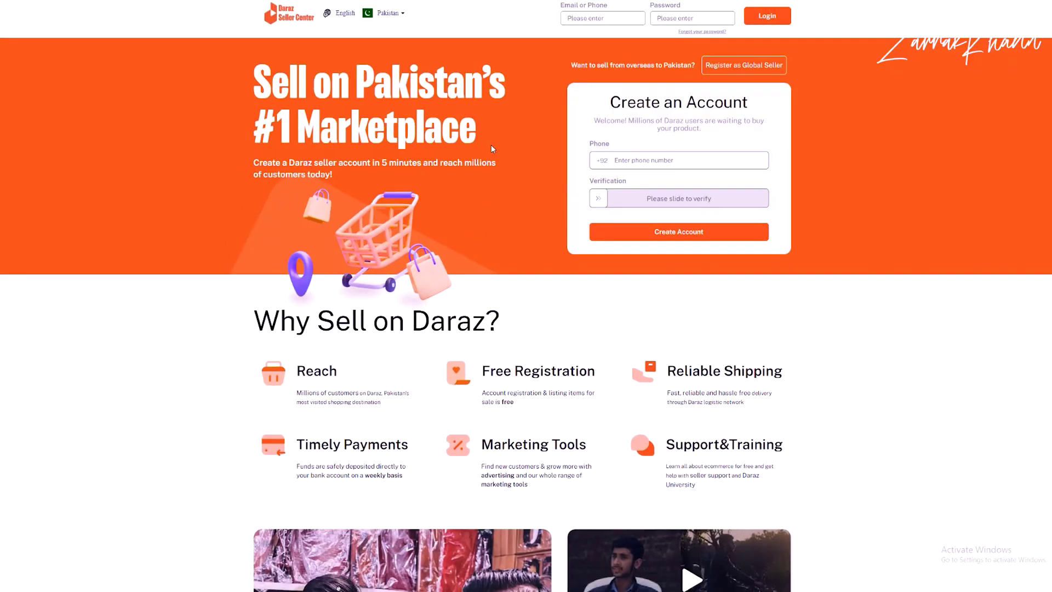
click(695, 164)
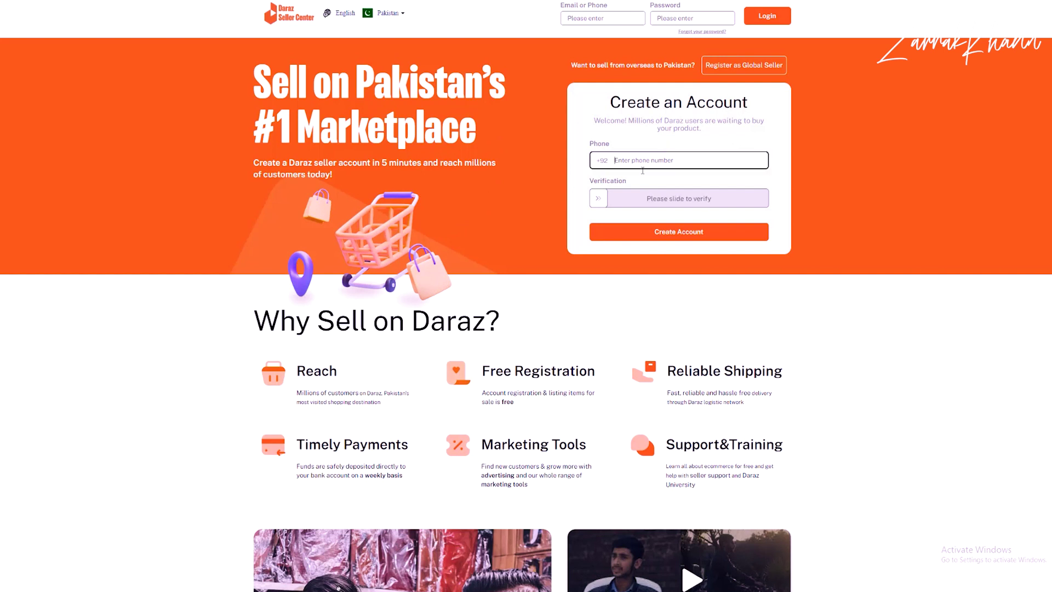
drag(598, 199, 737, 200)
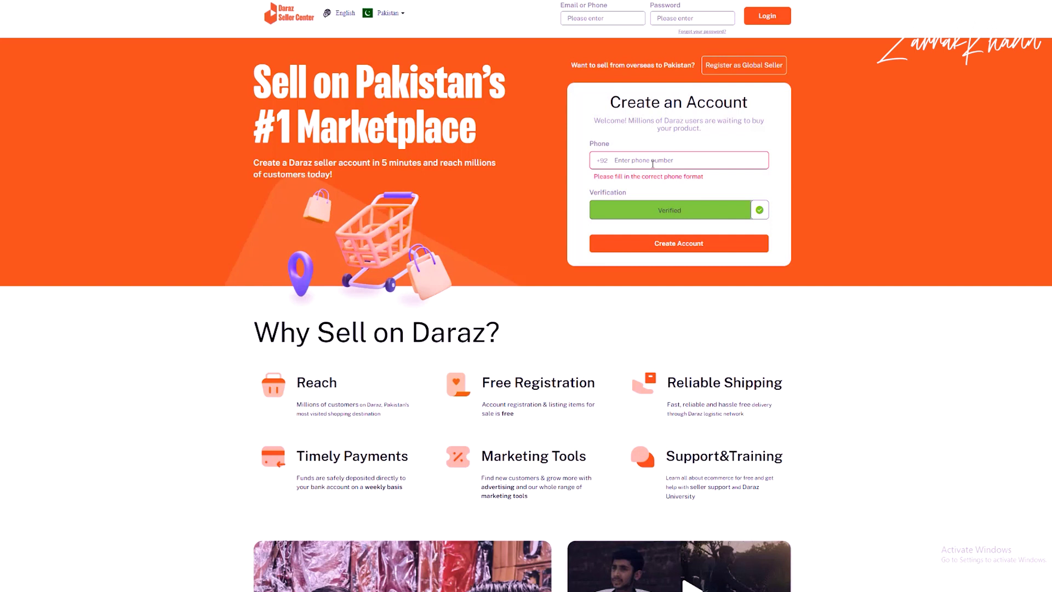
click(652, 160)
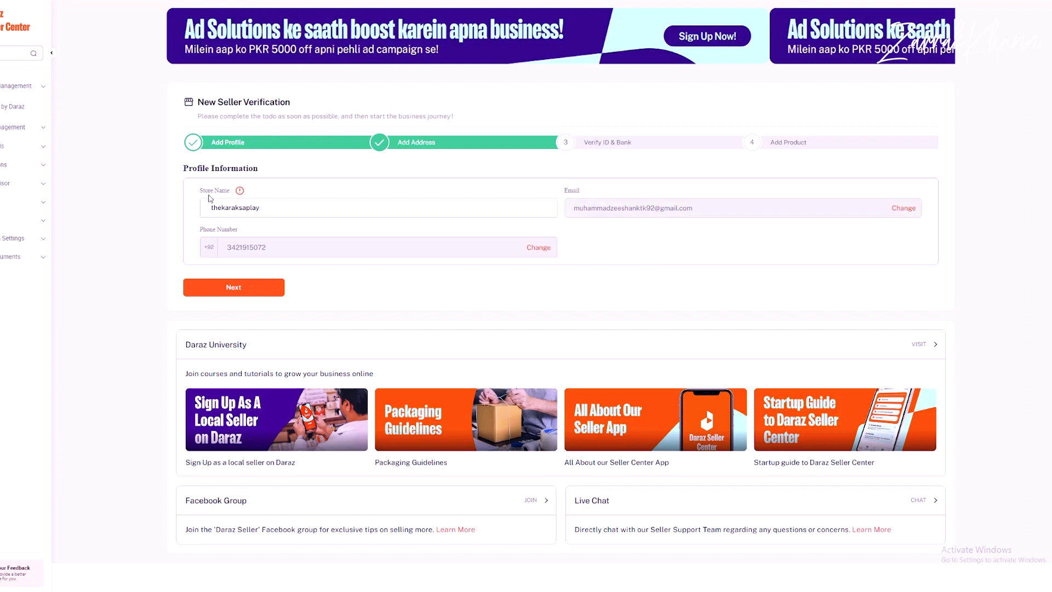
Step: Check the entered store name and continue to the Address Information step
click(262, 211)
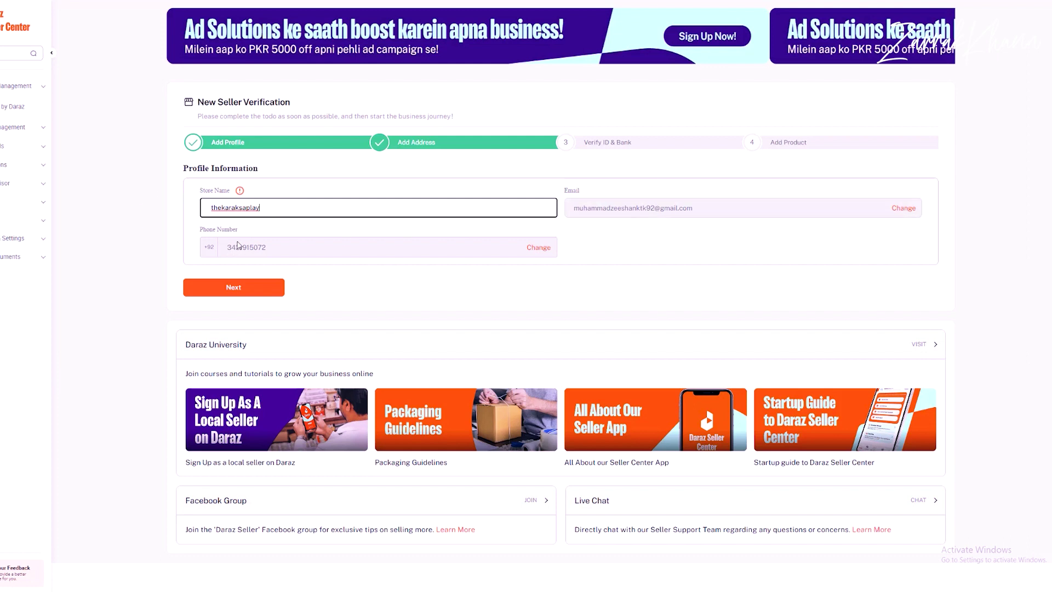
click(246, 285)
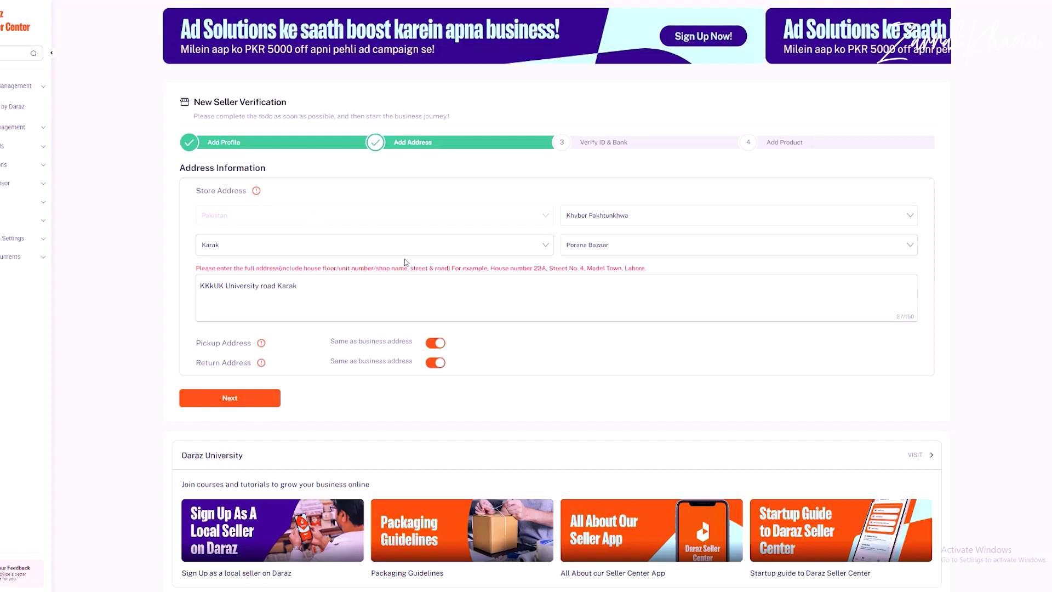
click(294, 306)
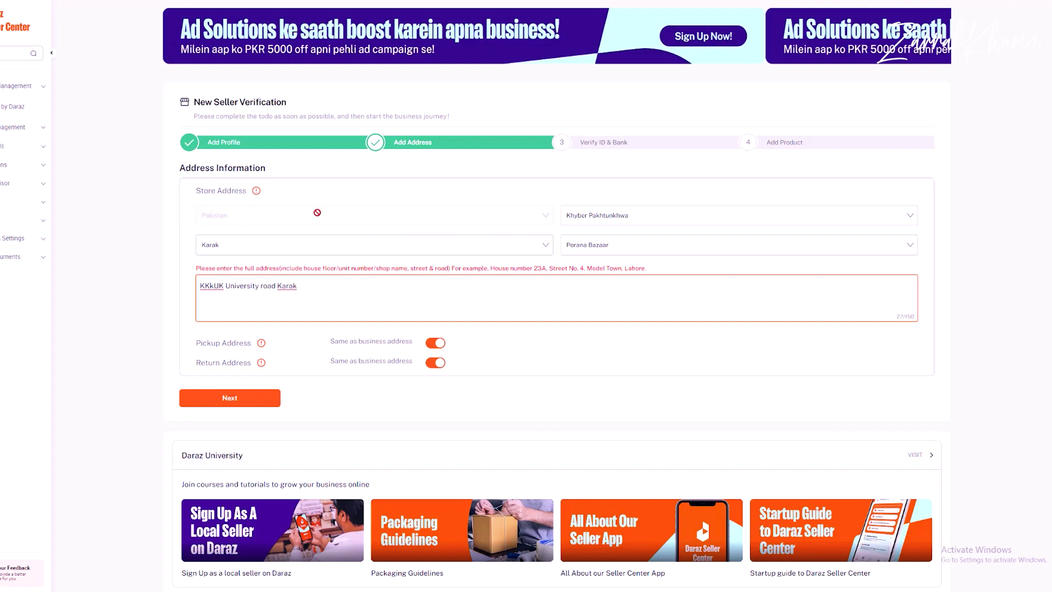
click(657, 214)
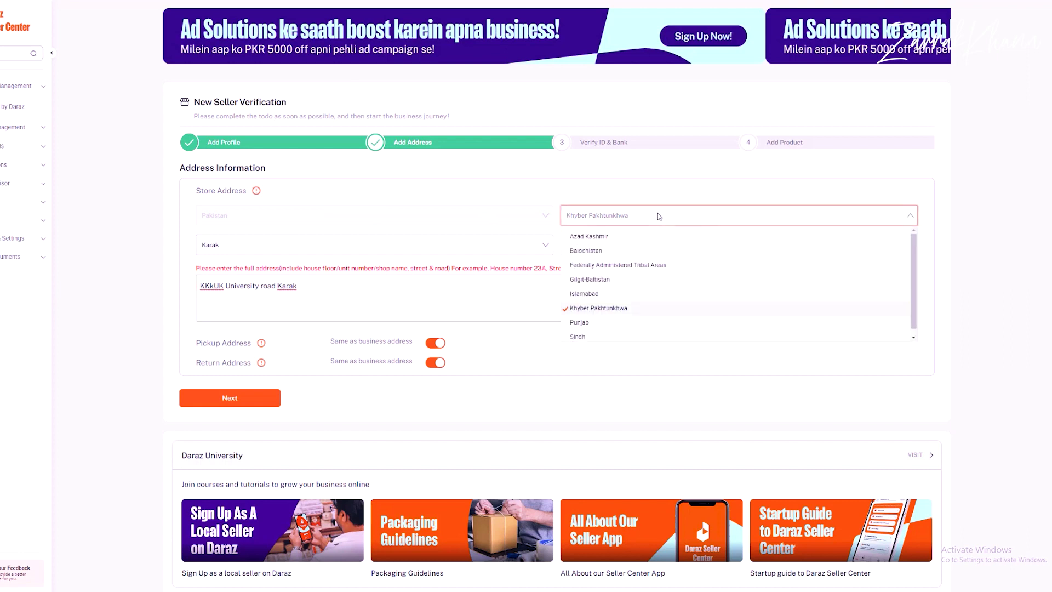
click(658, 194)
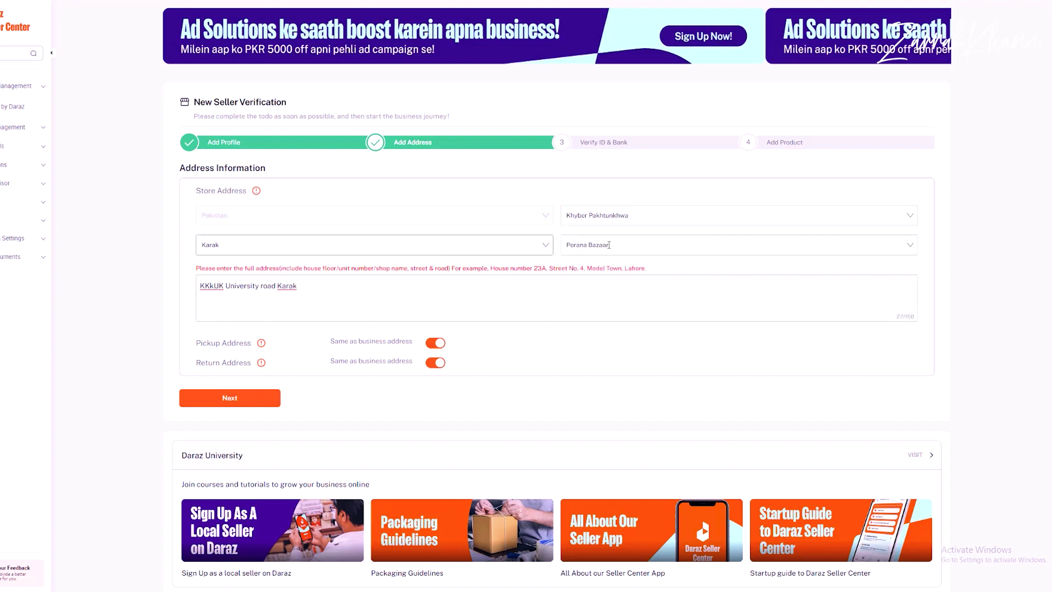
click(721, 247)
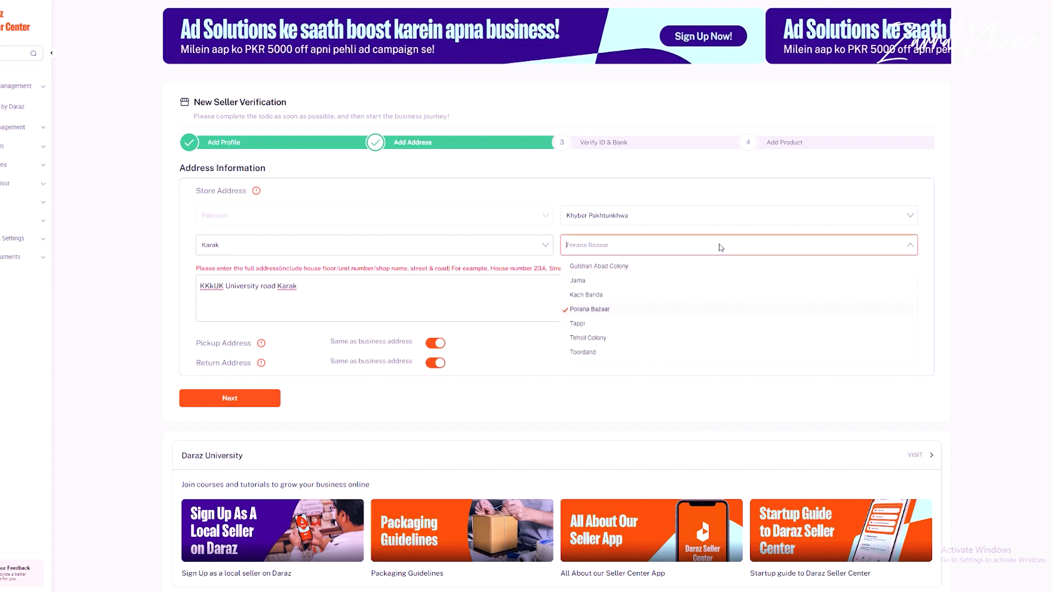
click(587, 312)
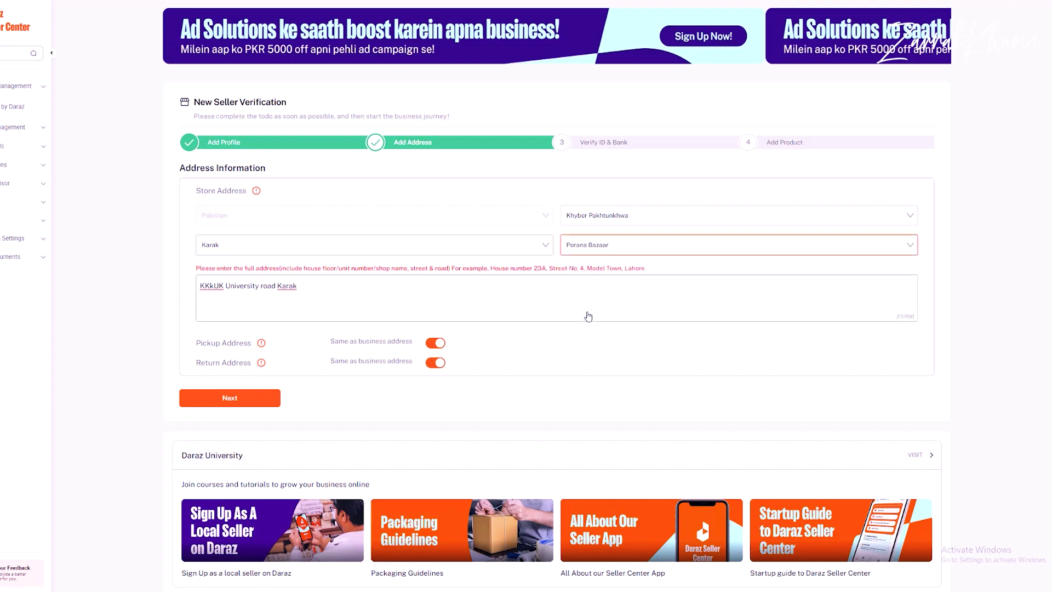
triple_click(353, 289)
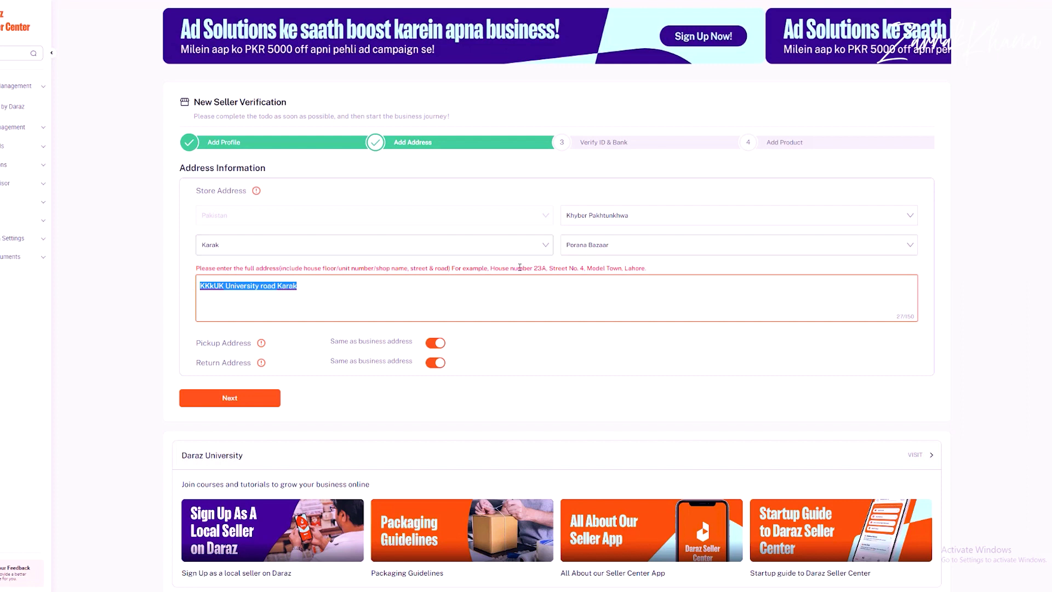
drag(491, 268, 652, 271)
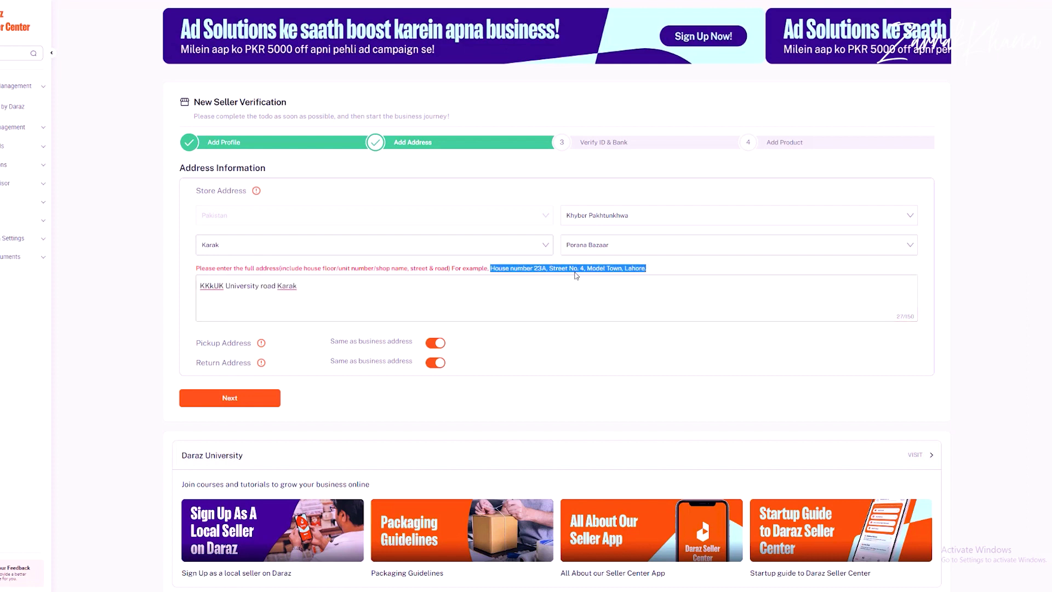
click(315, 298)
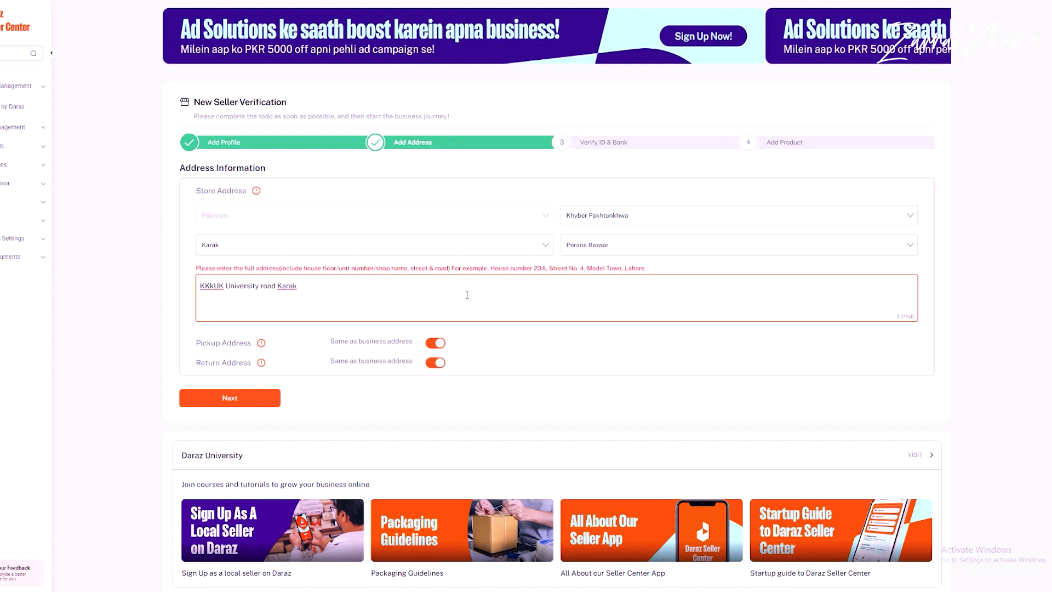
Step: Save the address information and advance to the Verify ID & Bank step
click(229, 398)
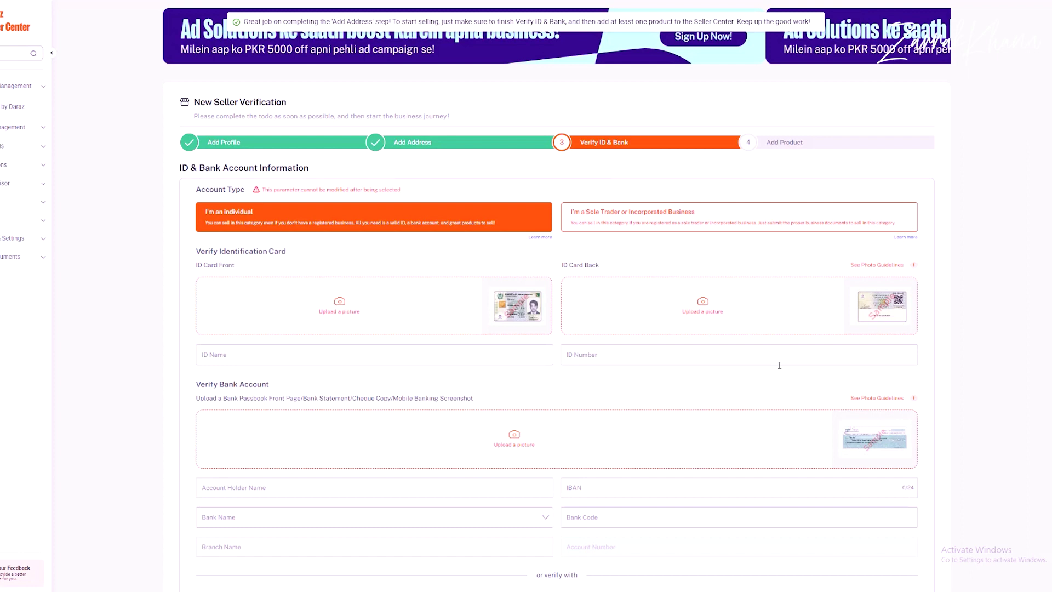
scroll(575, 348, down, 1)
scroll(574, 348, down, 5)
scroll(570, 352, up, 6)
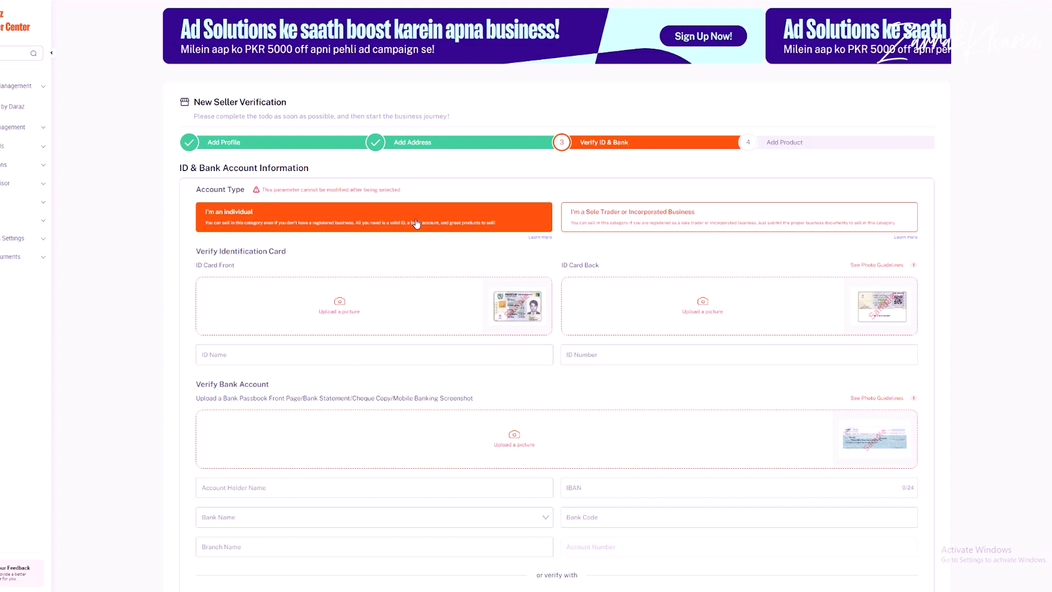
click(658, 222)
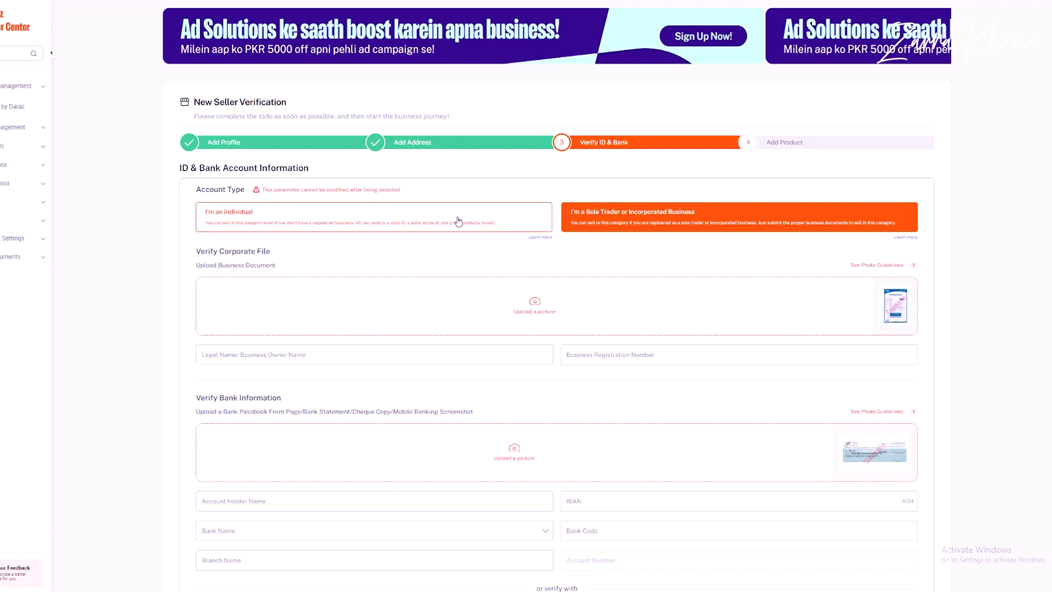
click(392, 221)
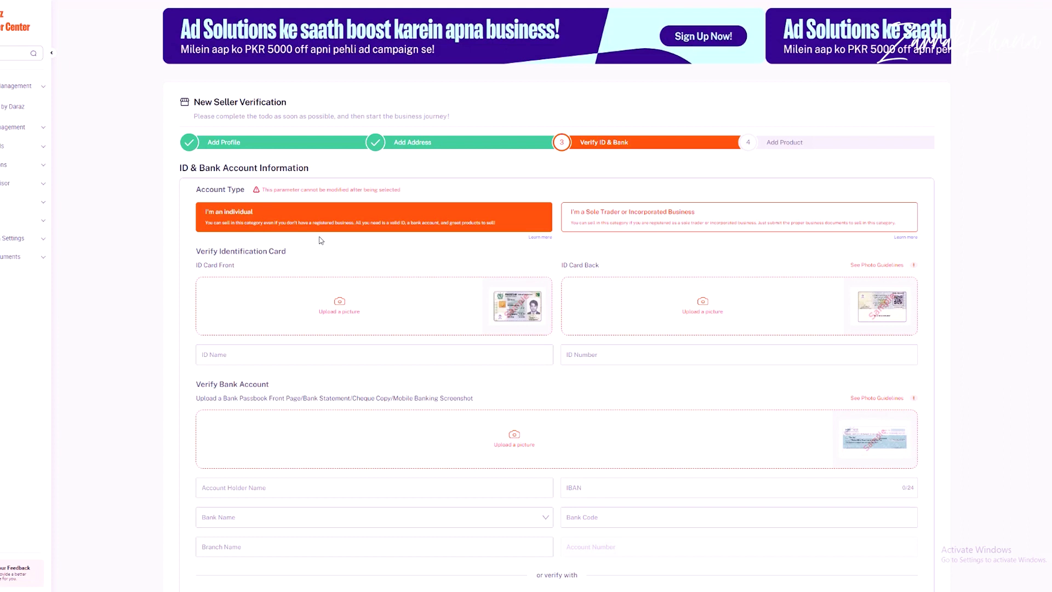
scroll(446, 312, down, 2)
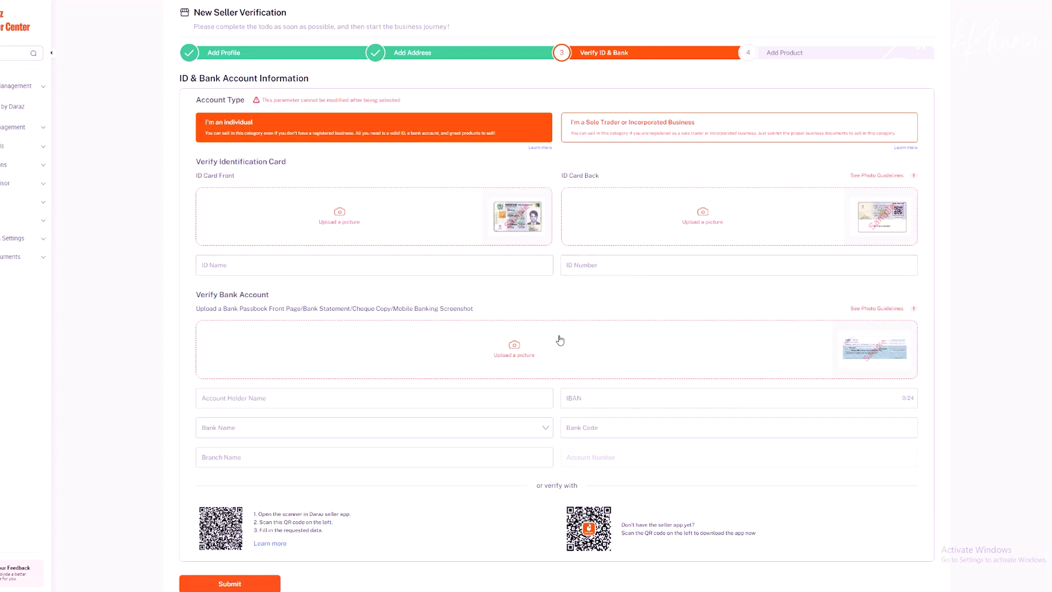
scroll(528, 336, down, 4)
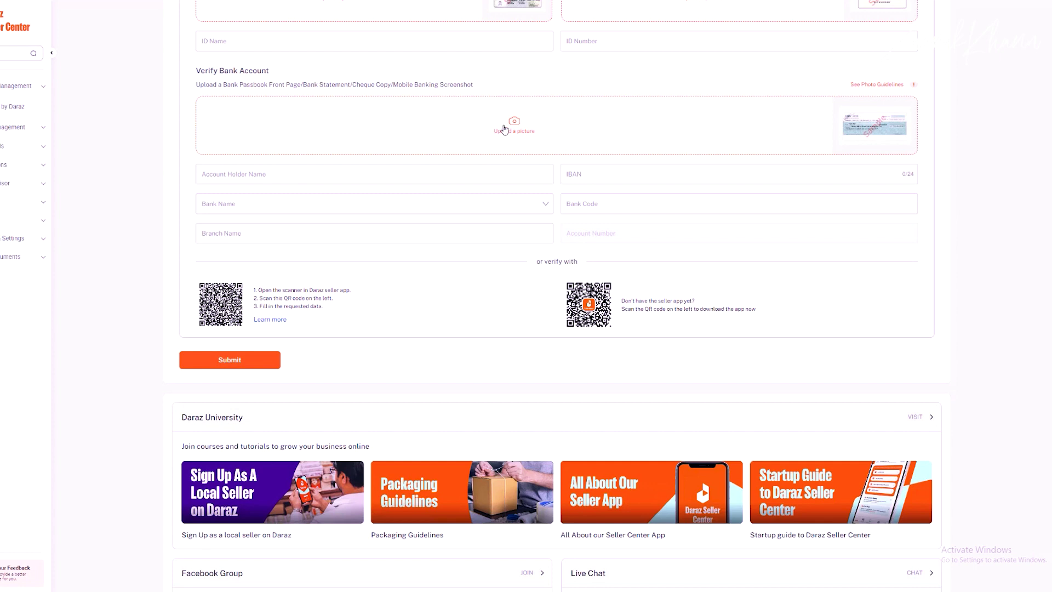
Step: Enter the account holder's name in the Verify Bank Account section
click(359, 174)
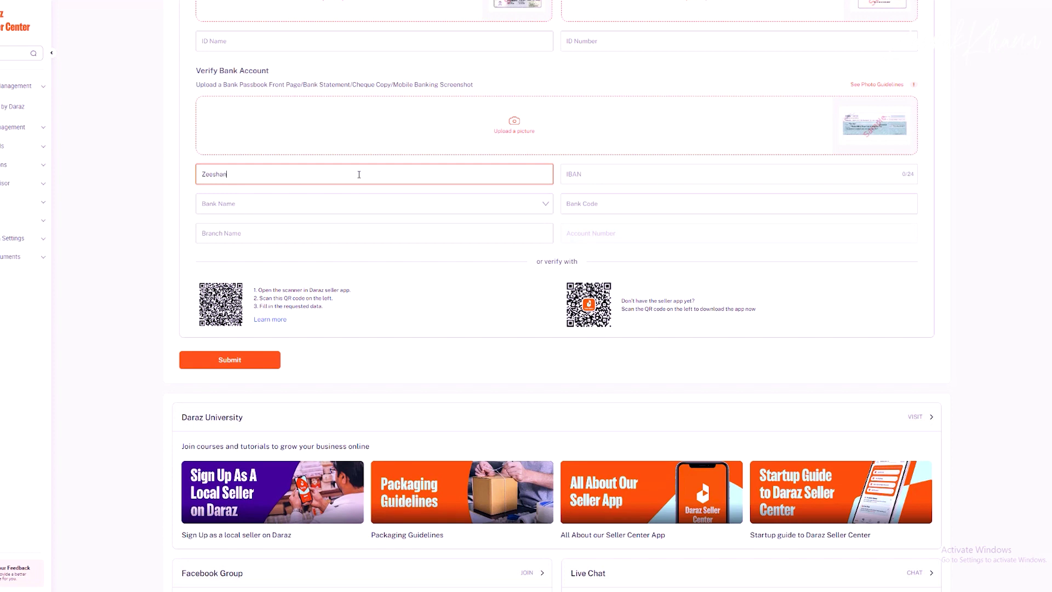
scroll(385, 245, up, 2)
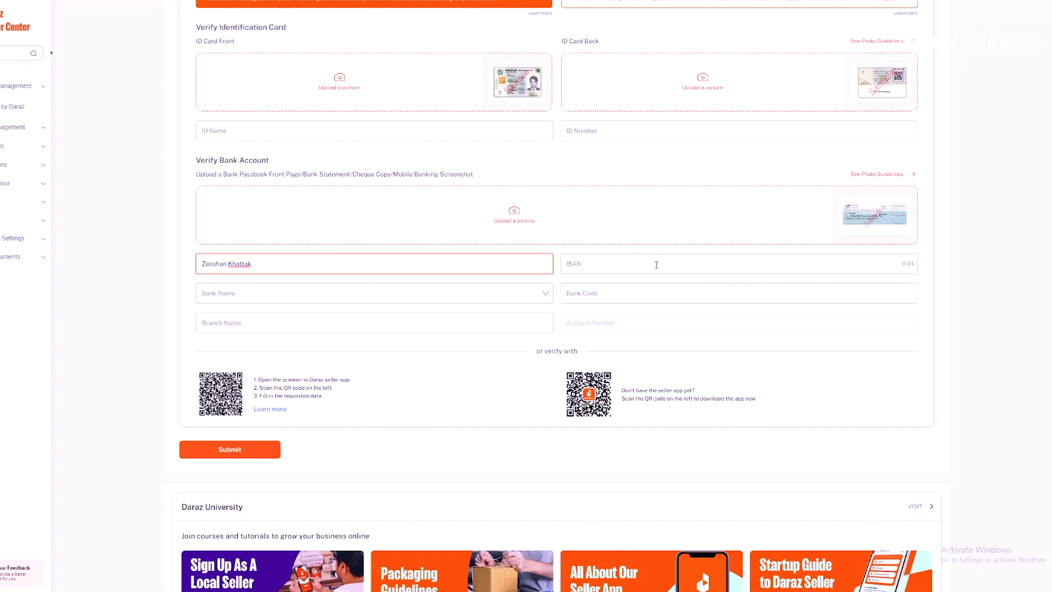
Step: Choose the bank from the bank name list and enter branch 'Habib bank university road branch'
click(386, 293)
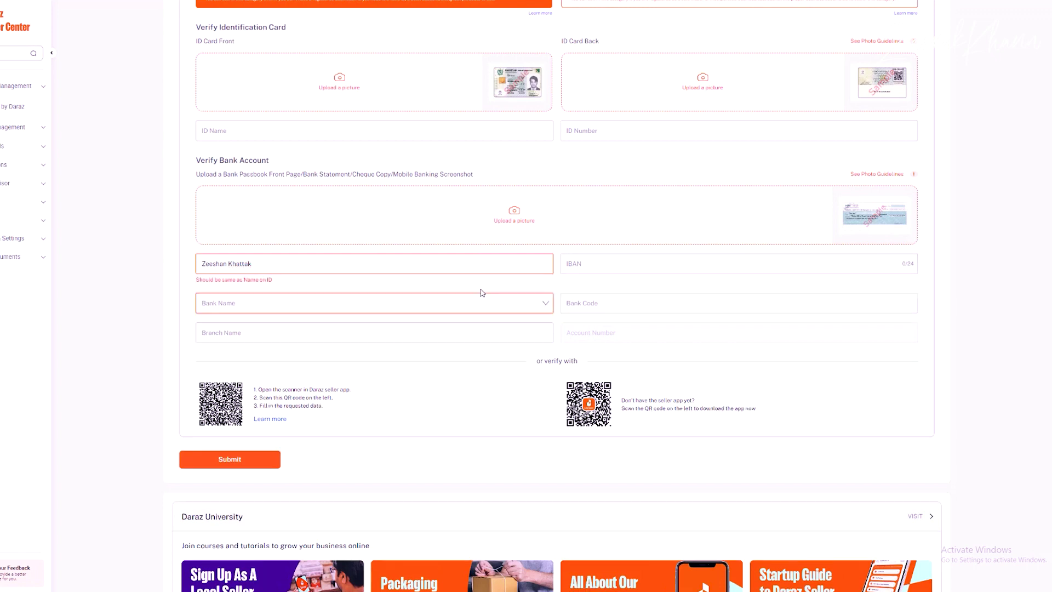
click(424, 305)
scroll(266, 357, down, 3)
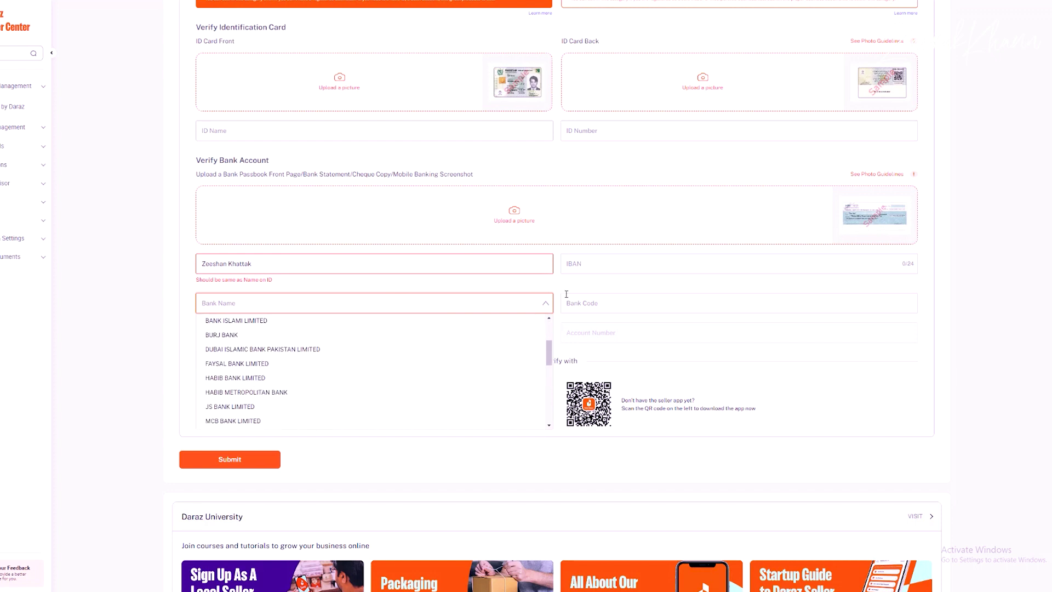
click(665, 302)
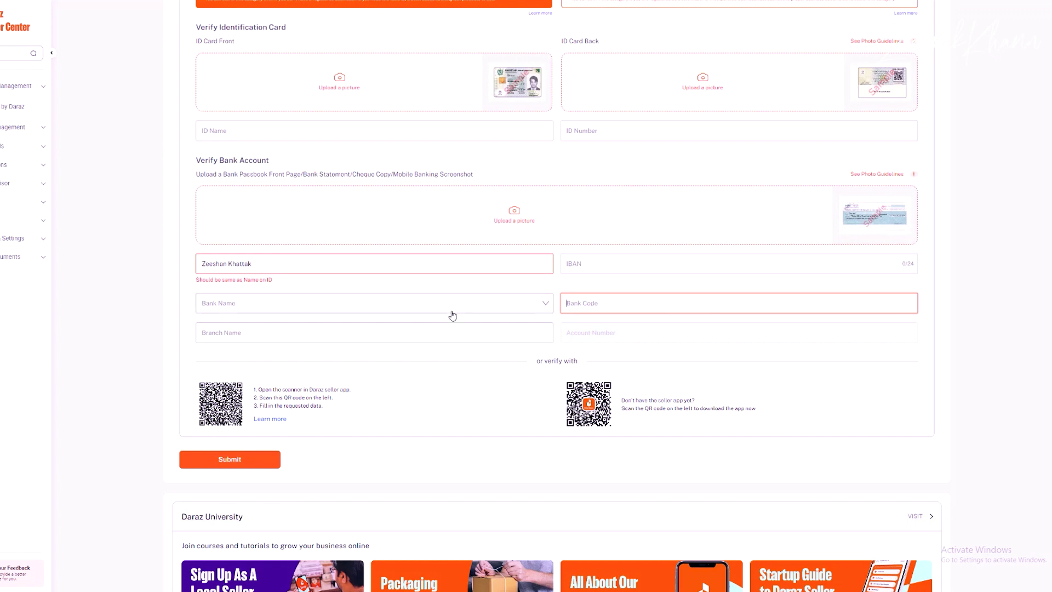
click(373, 334)
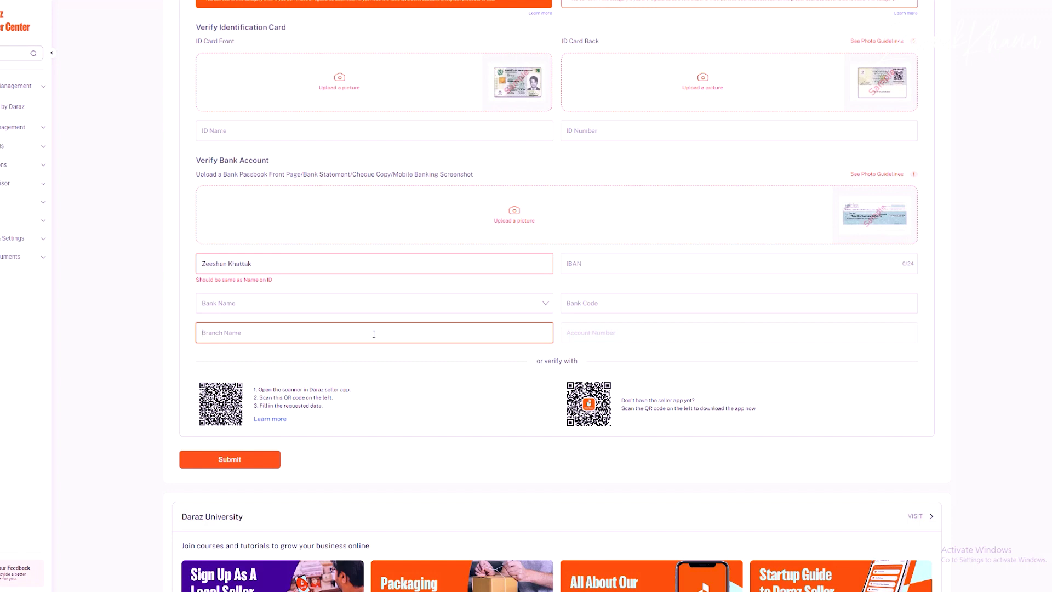
text(Habu)
text(ib bank u)
text(niversity road )
text(brea)
text(nch)
Step: Finish editing the branch name and account holder name fields
click(677, 338)
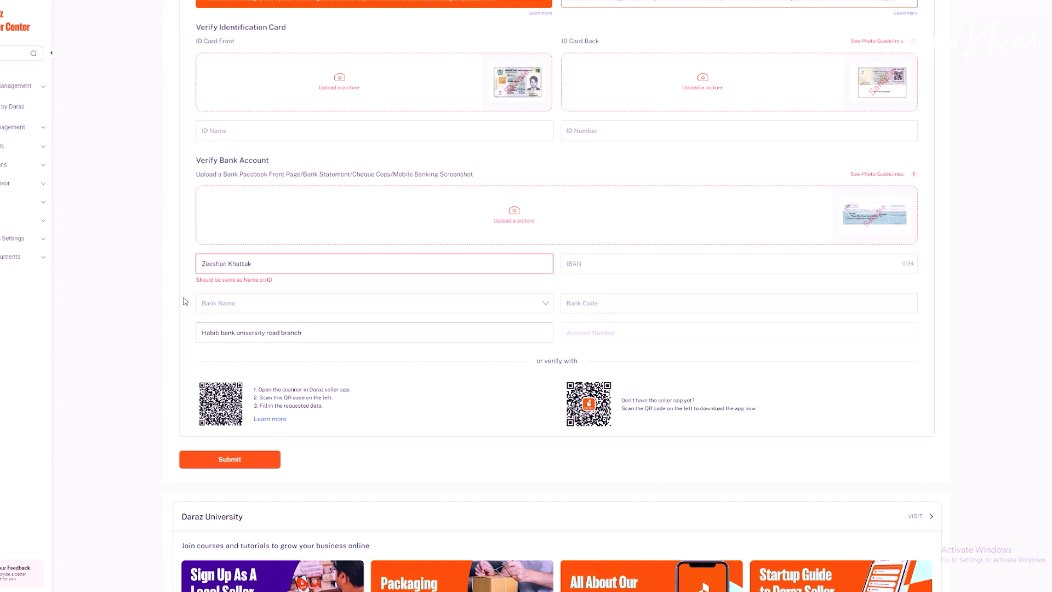
drag(263, 264, 142, 251)
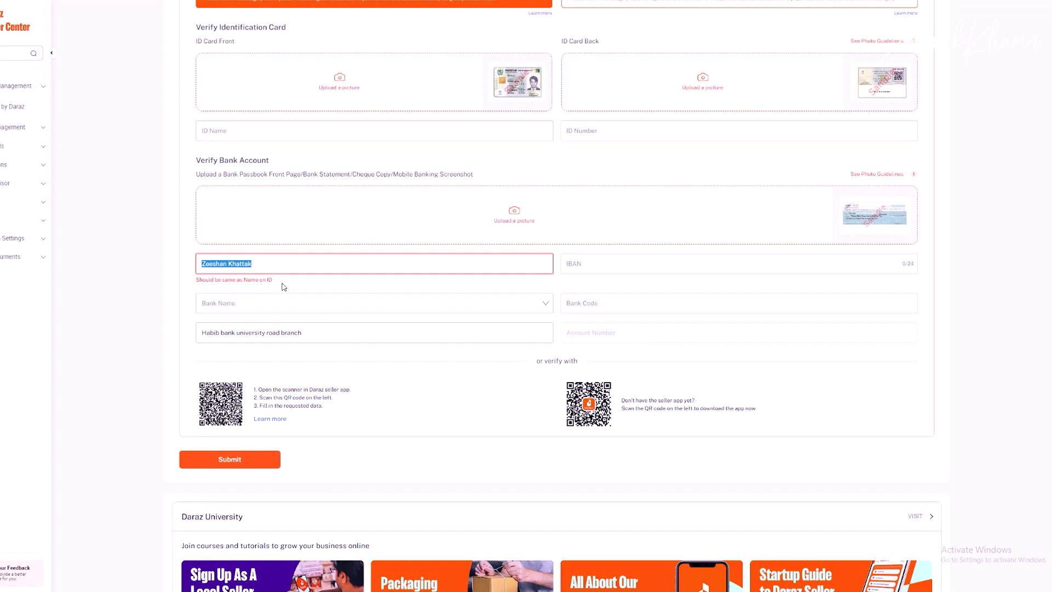
click(405, 167)
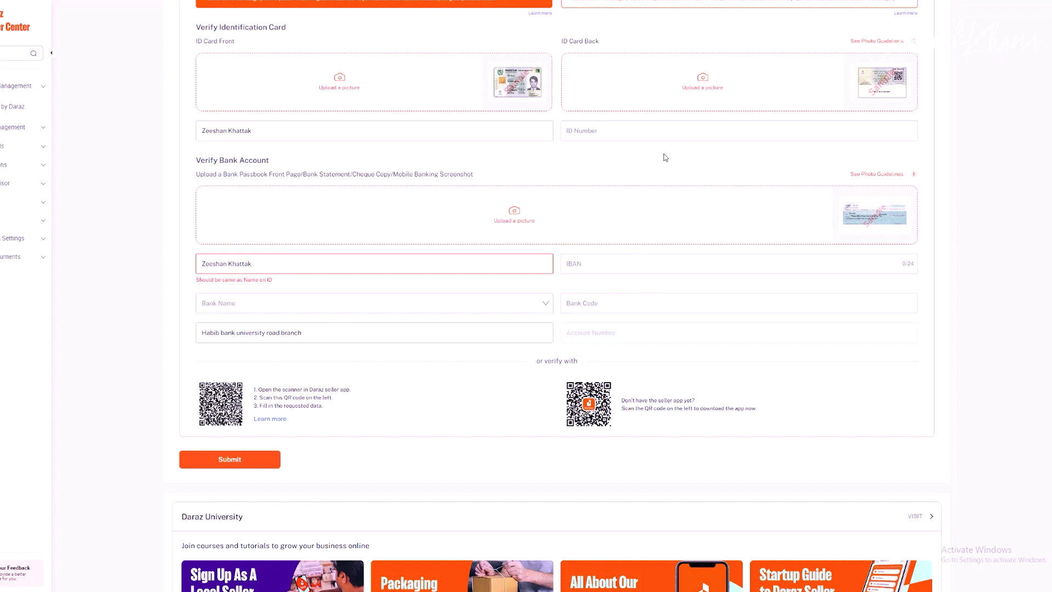
Step: Submit the Verify ID & Bank form and review the fields flagged as Required
scroll(488, 362, down, 3)
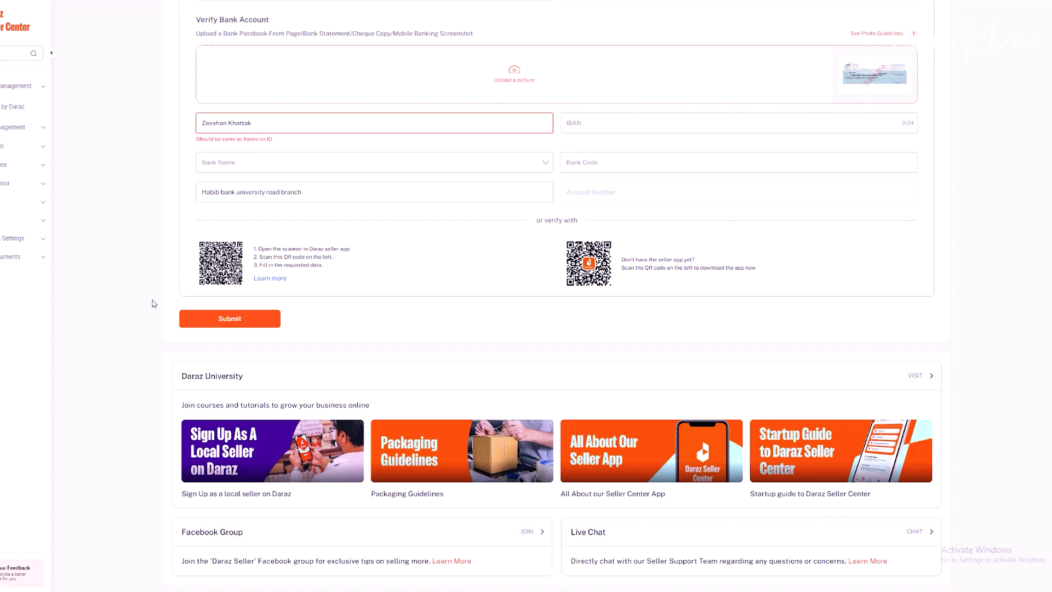
click(213, 318)
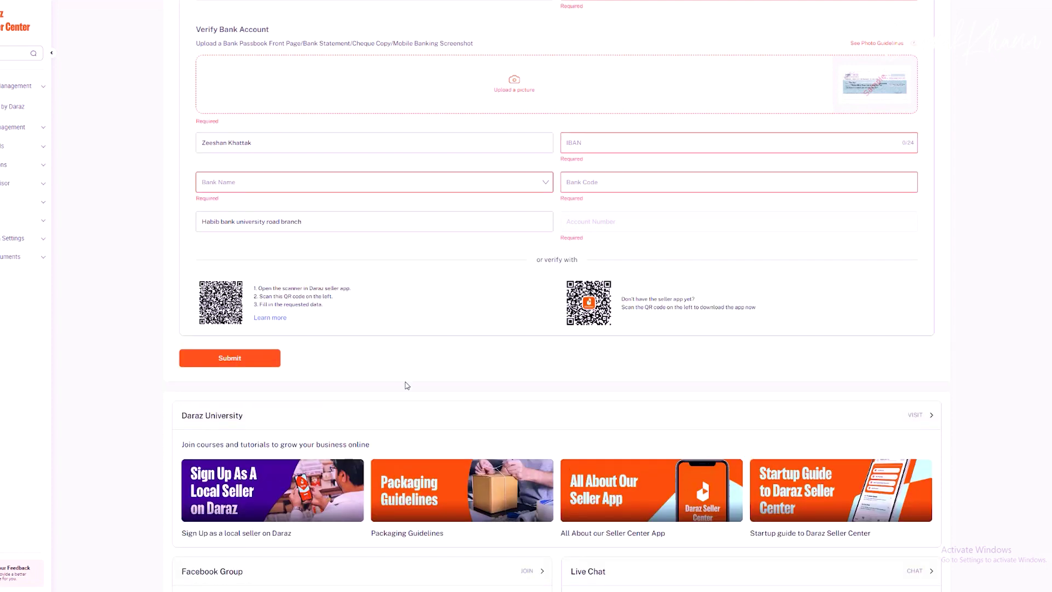
scroll(819, 320, down, 2)
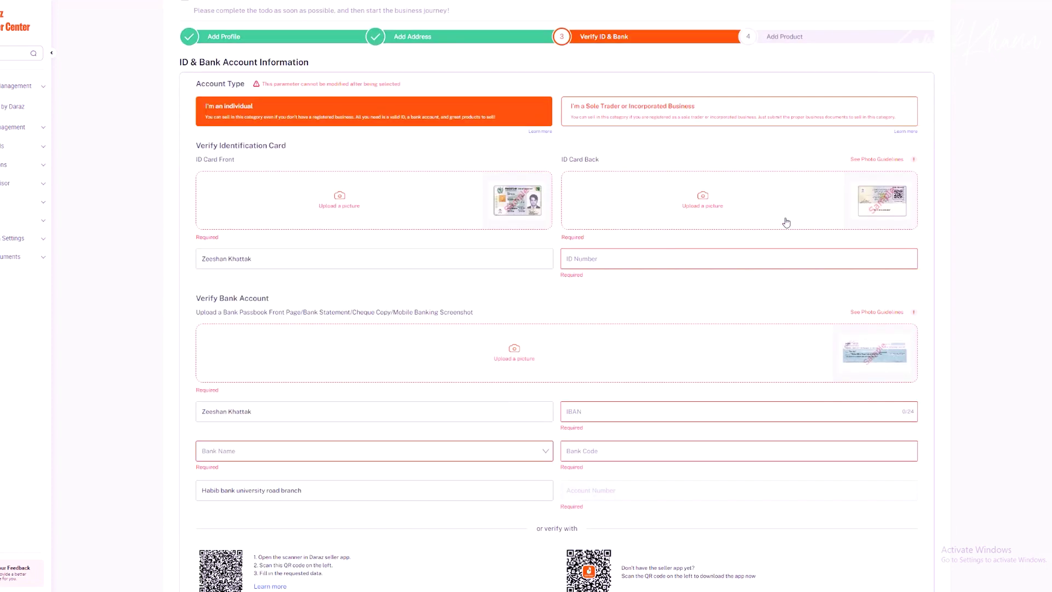
scroll(378, 322, down, 3)
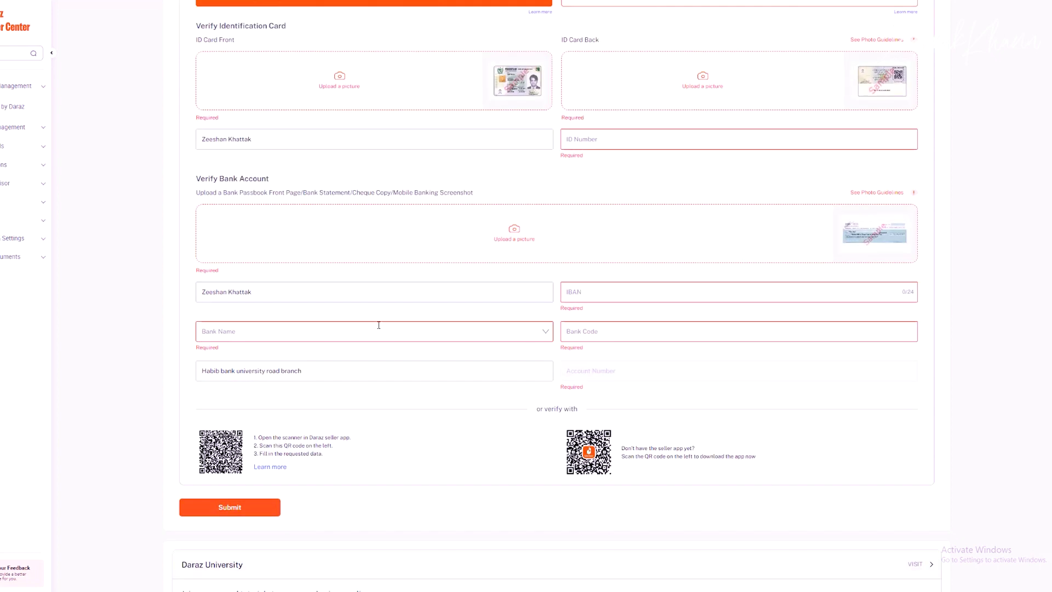
scroll(550, 320, up, 5)
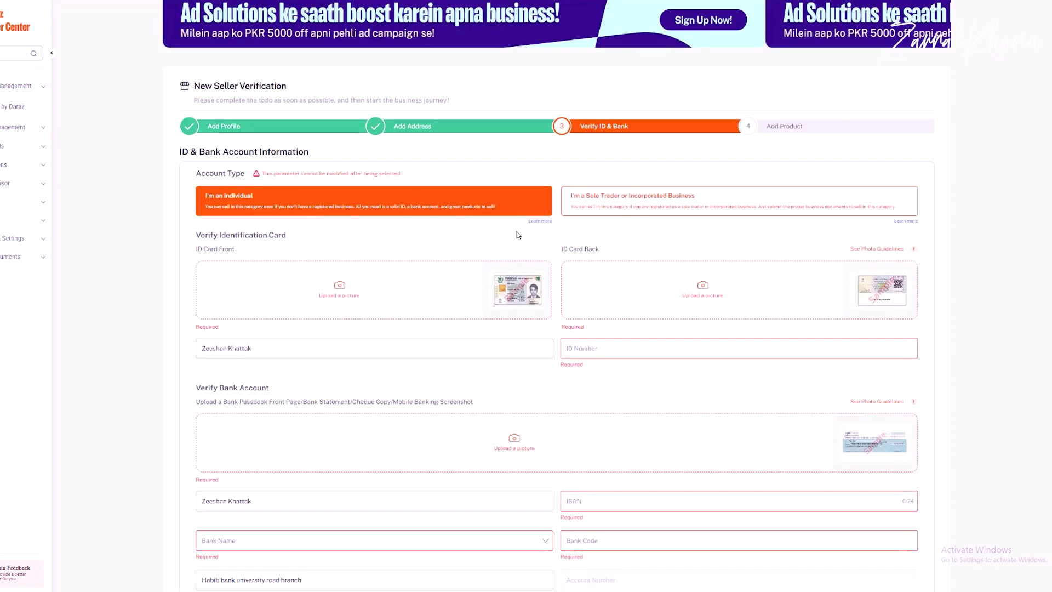
Step: Open the Add Products form from the Add Product step, then return to Seller Center home
click(604, 128)
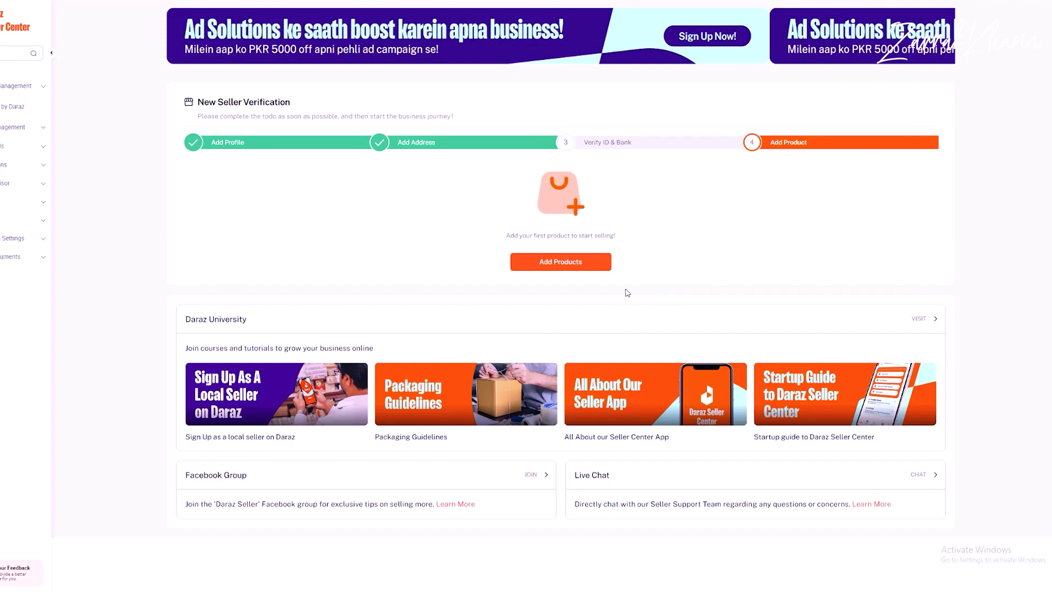
click(551, 266)
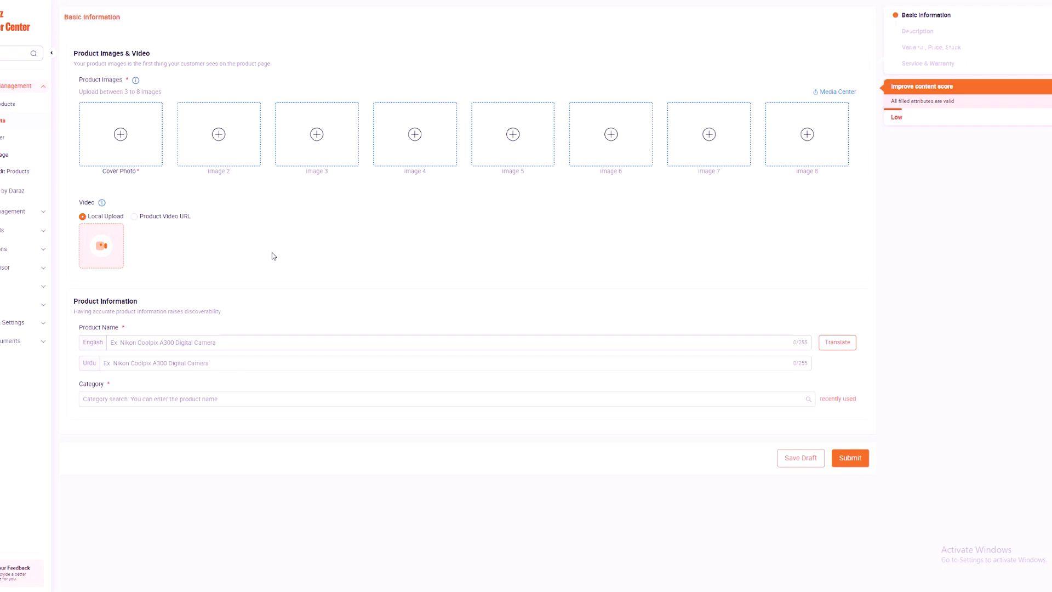
click(16, 34)
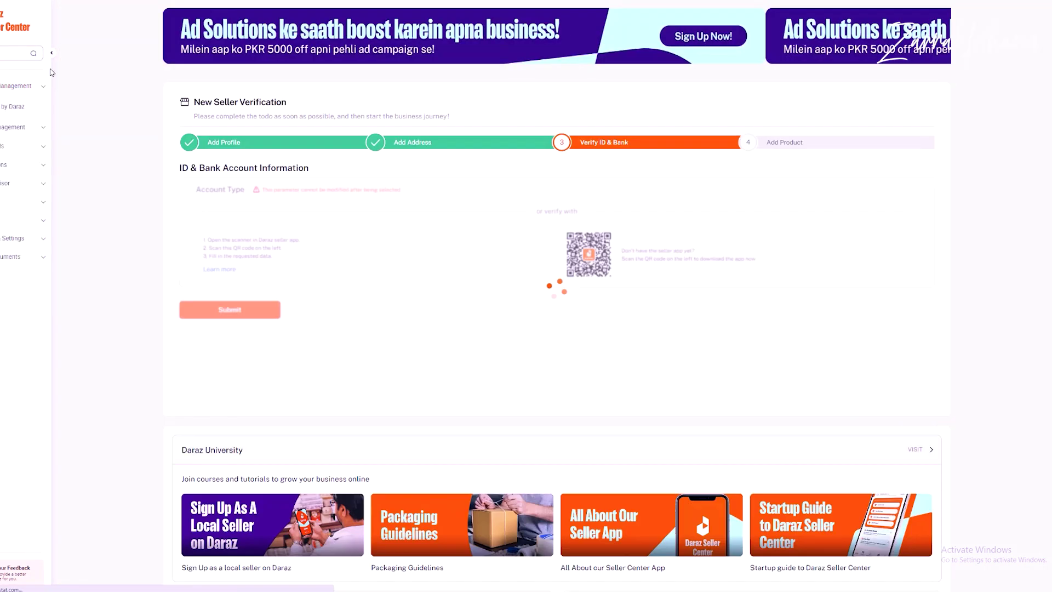
Step: Review the Add Profile and Add Address steps, then open Shop Management Services
click(232, 143)
click(474, 143)
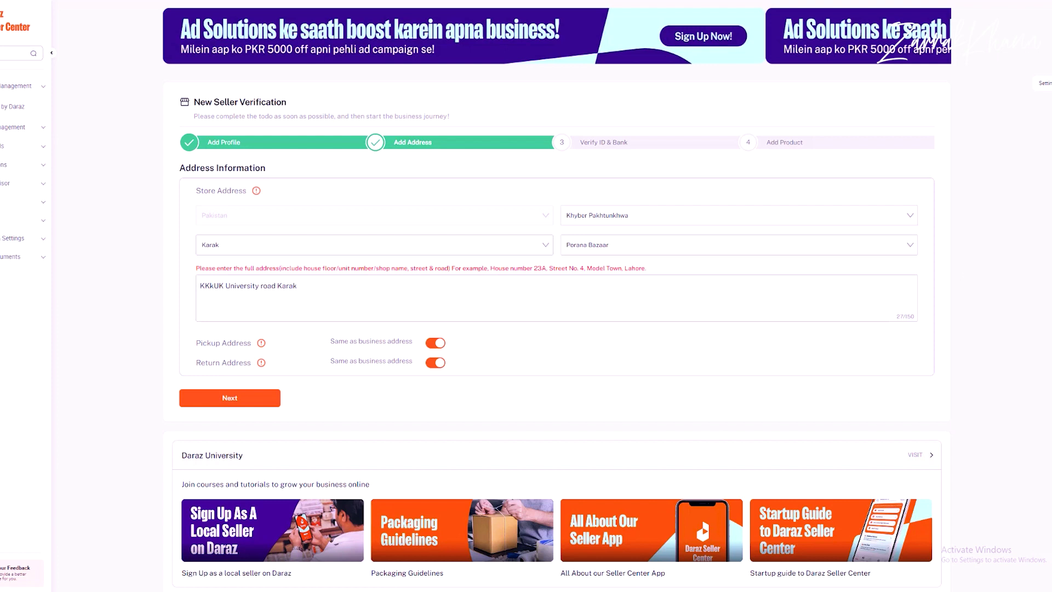
mouse_move(1044, 83)
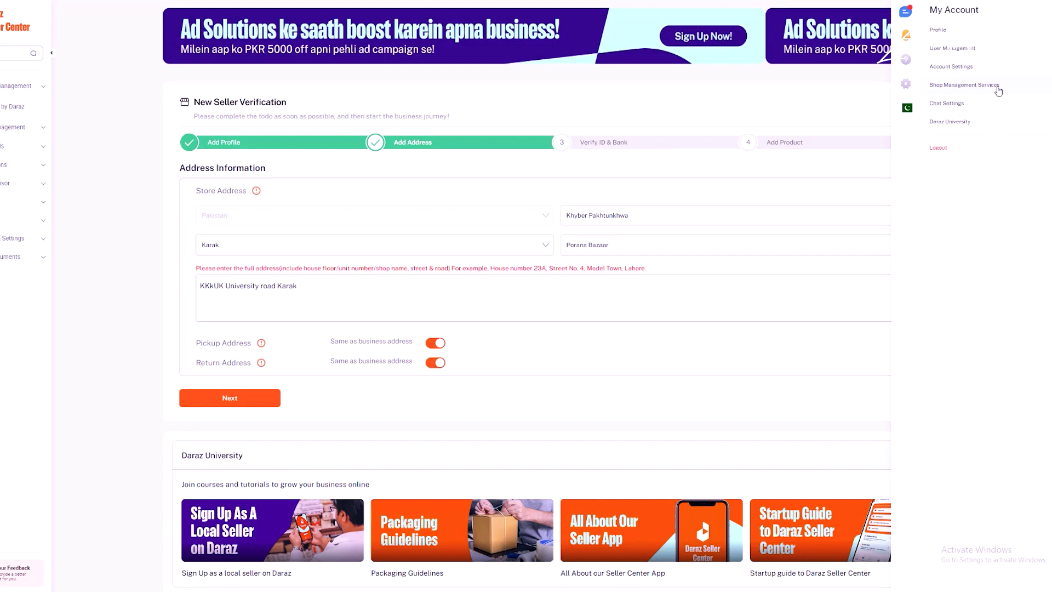
click(972, 89)
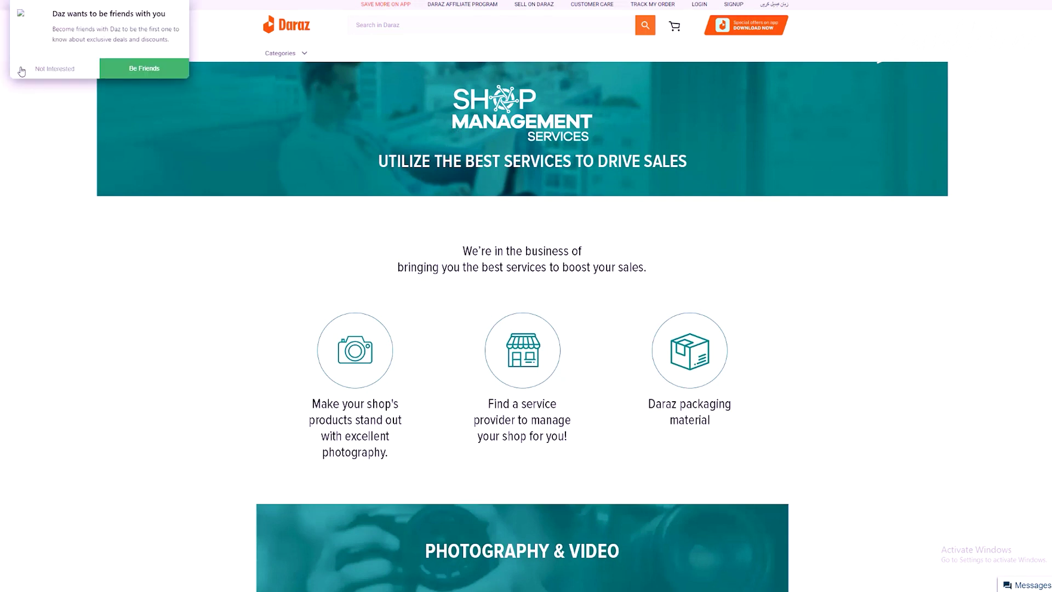
click(43, 69)
Step: Scroll through the Shop Management Services offerings down to the Packaging carousel
scroll(393, 278, down, 10)
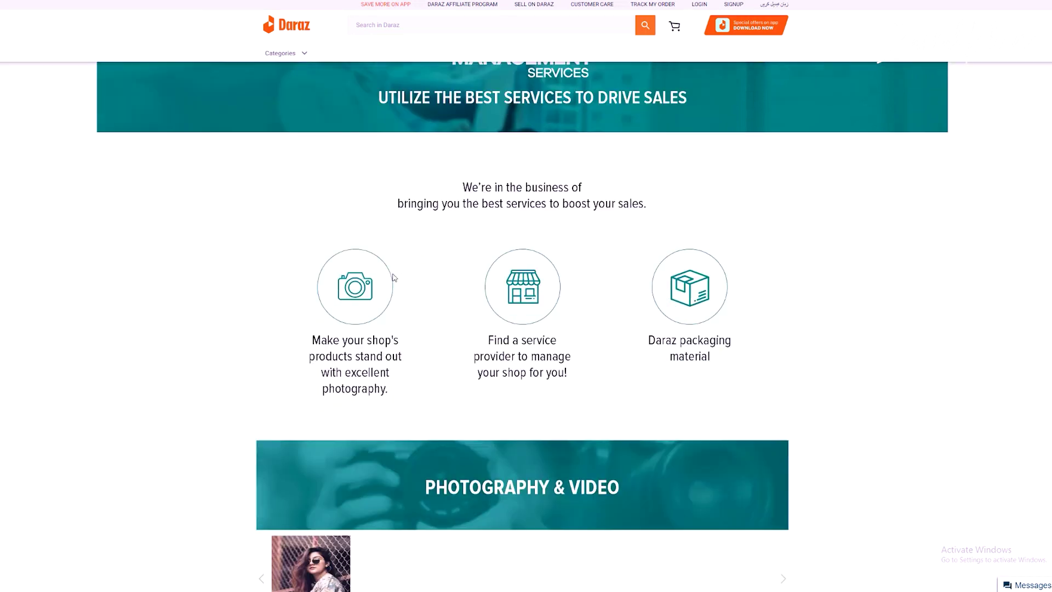
scroll(335, 228, down, 15)
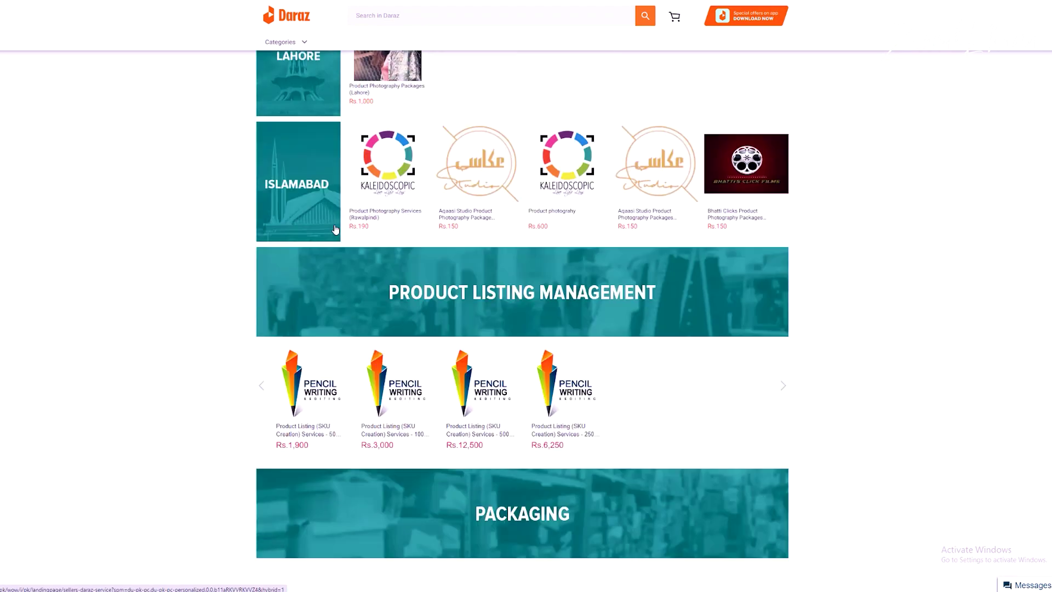
scroll(359, 258, up, 13)
scroll(359, 258, up, 5)
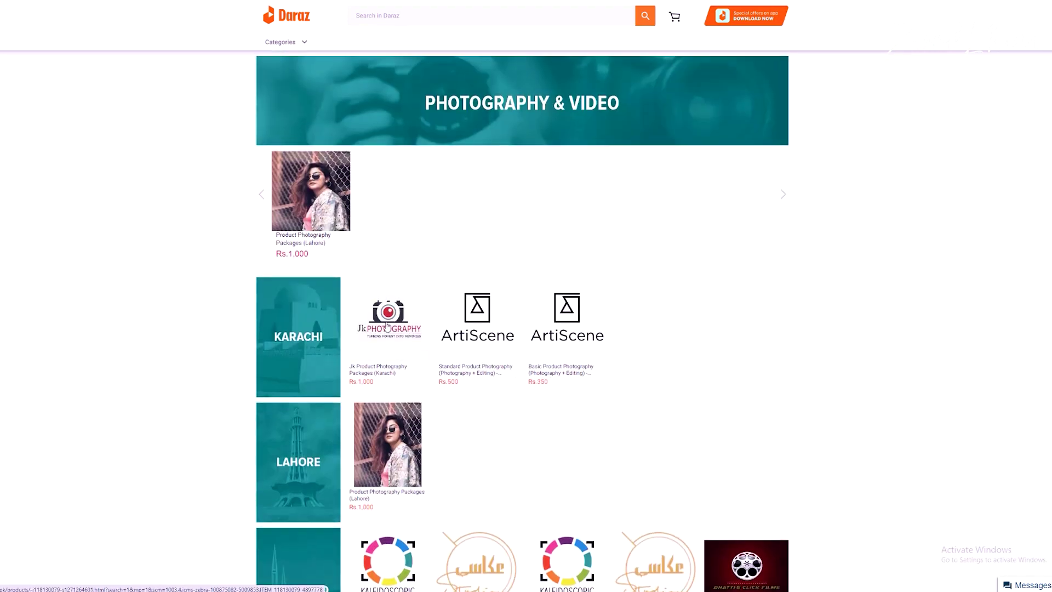
scroll(376, 258, up, 7)
scroll(477, 314, up, 1)
scroll(477, 315, down, 9)
scroll(476, 316, down, 6)
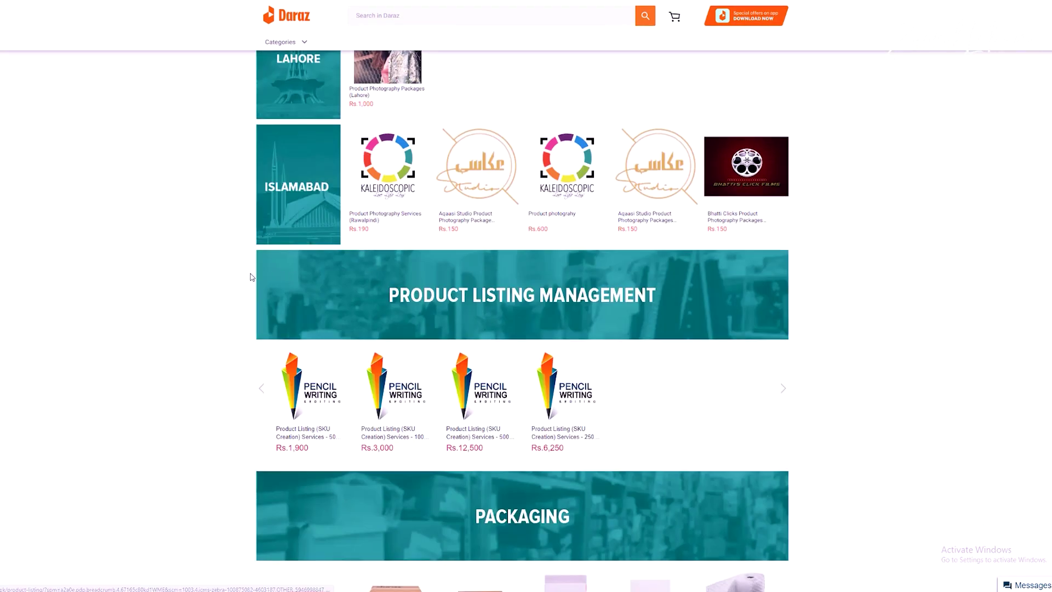
scroll(250, 274, down, 7)
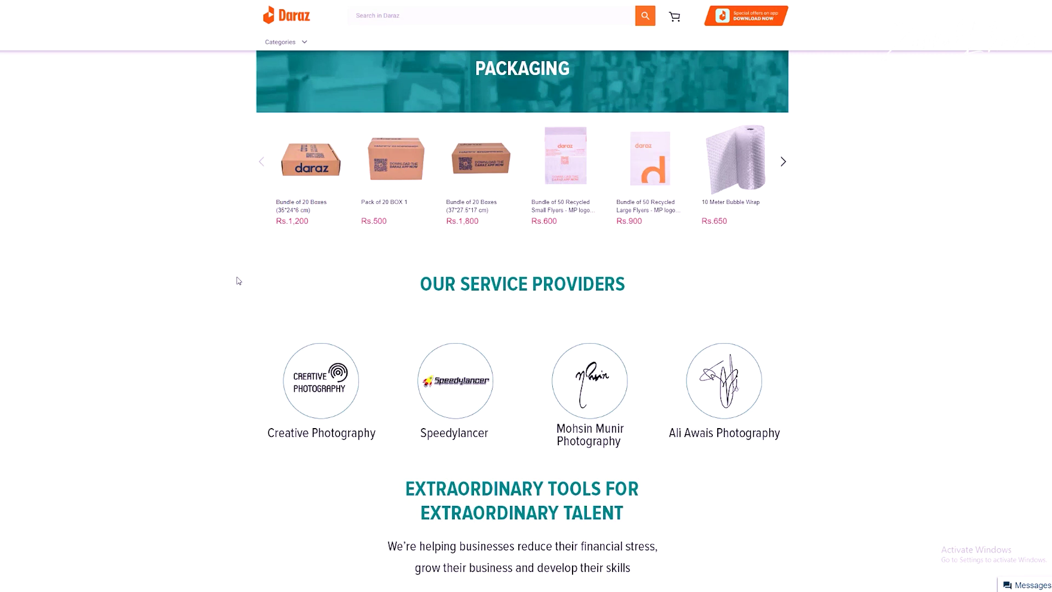
scroll(239, 281, up, 2)
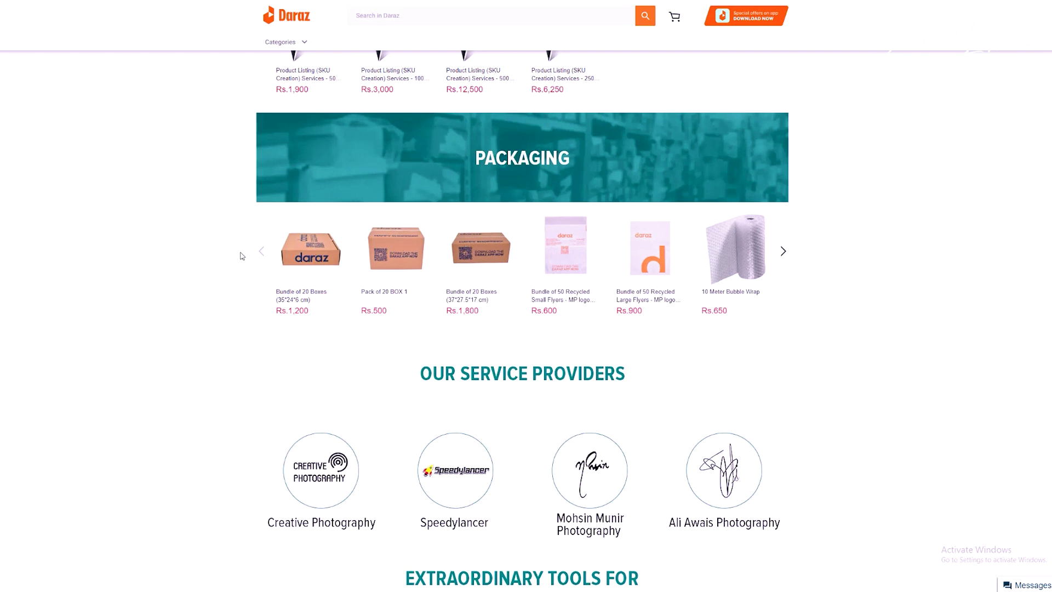
Step: Page back and forth through the Packaging carousel and scroll to Product Listing Management services
click(261, 253)
click(783, 251)
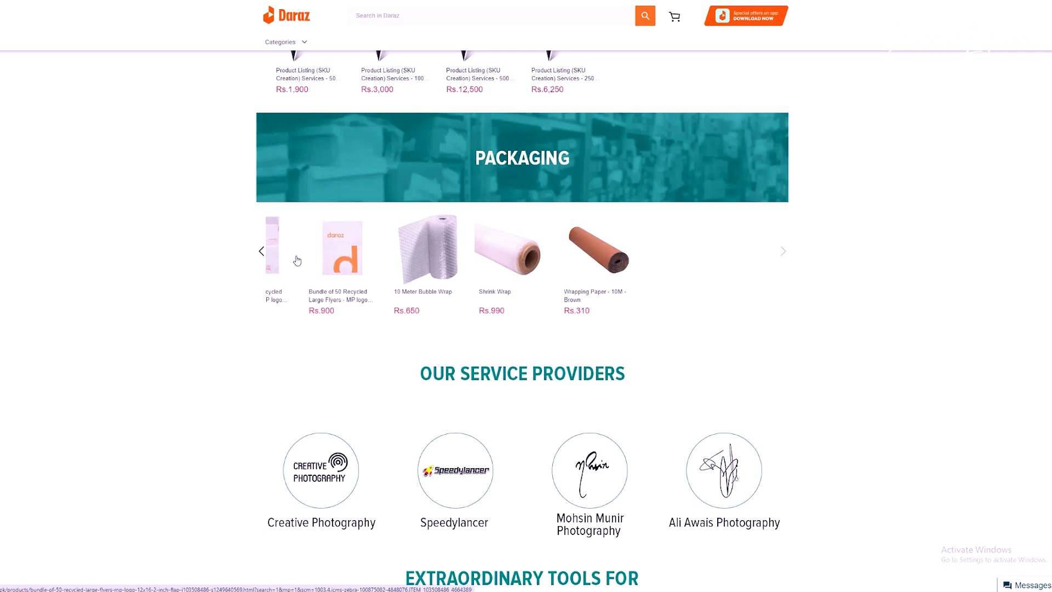
click(263, 252)
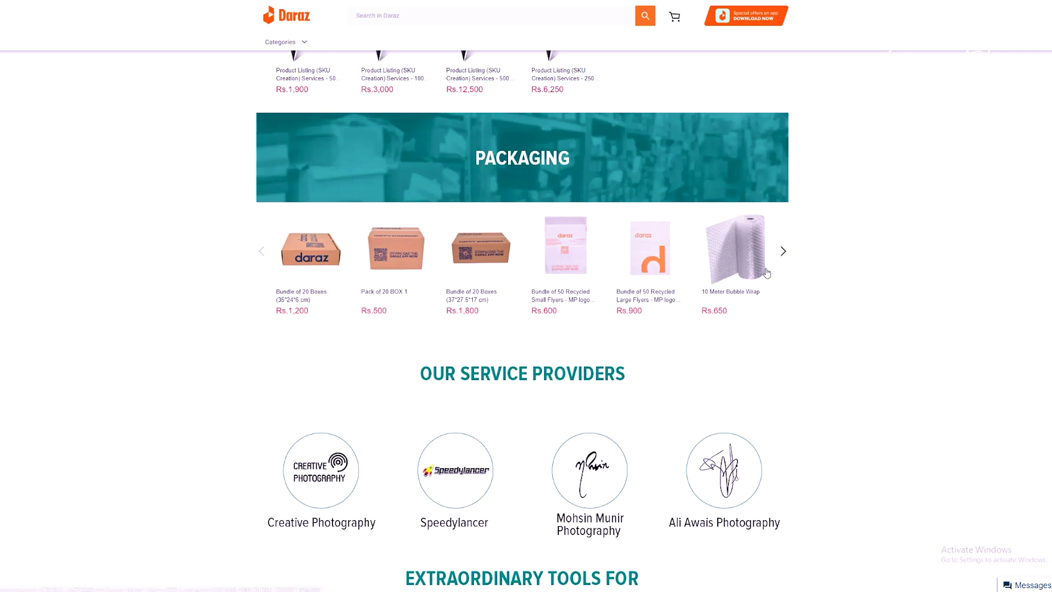
scroll(504, 395, down, 4)
scroll(501, 382, down, 3)
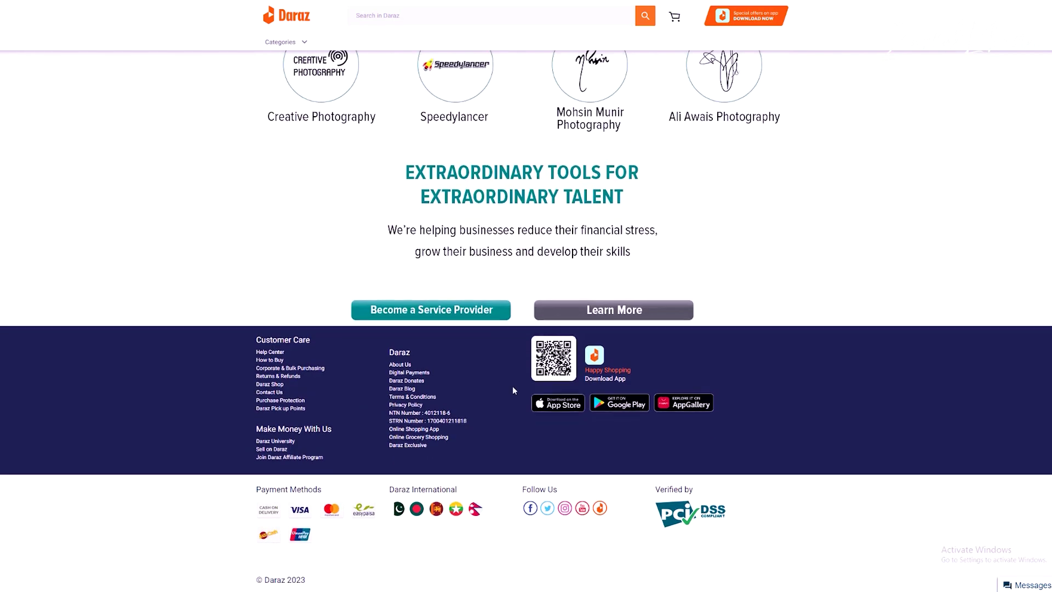
scroll(511, 386, up, 7)
scroll(511, 397, up, 3)
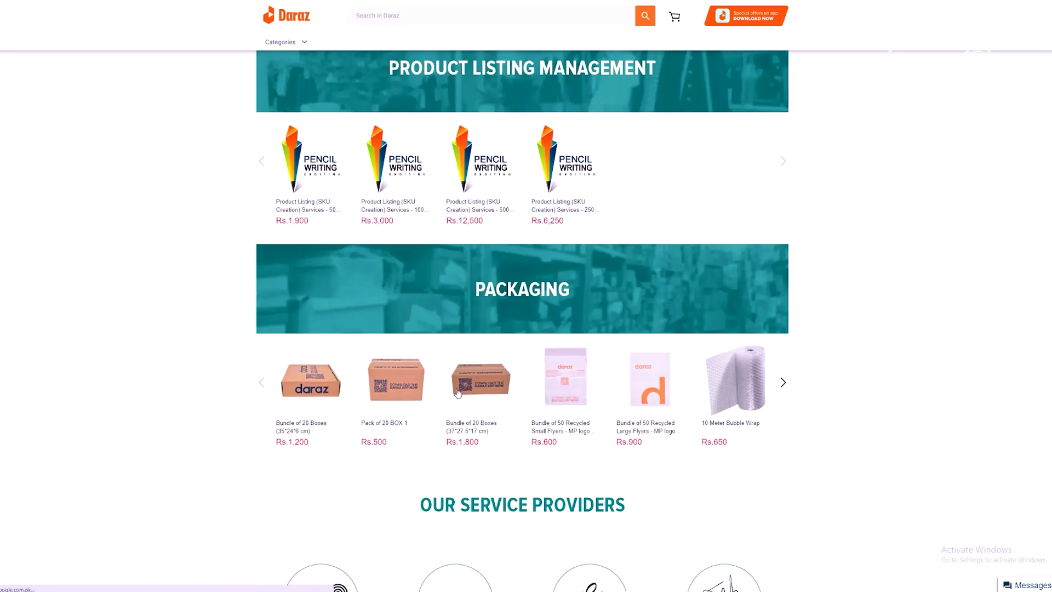
Step: Open the Bundle of 20 Boxes product, view its first photo and choose Buy Now at Rs. 1,800
click(478, 375)
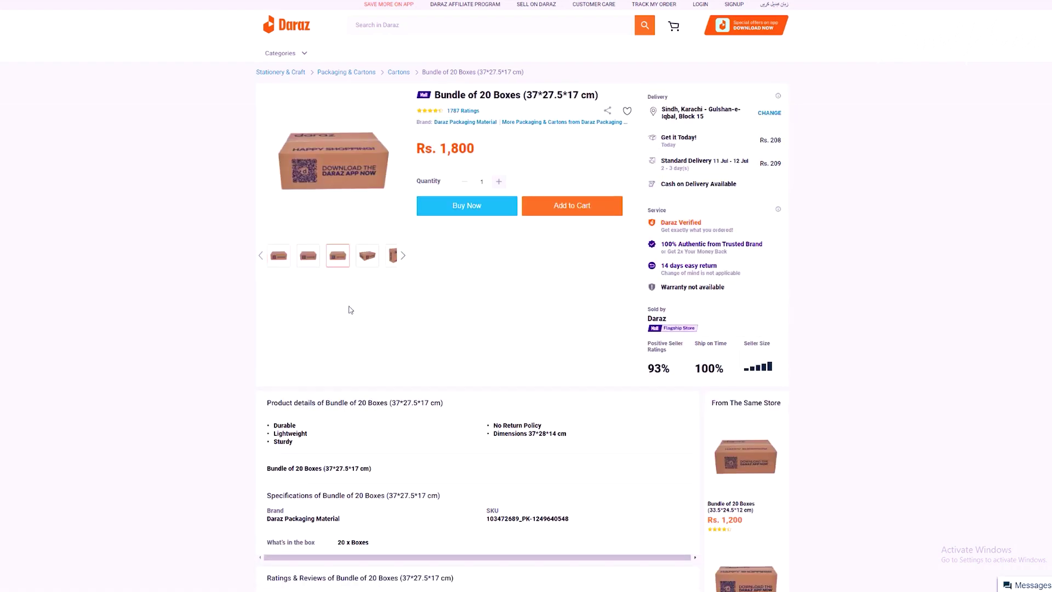
click(287, 256)
click(466, 209)
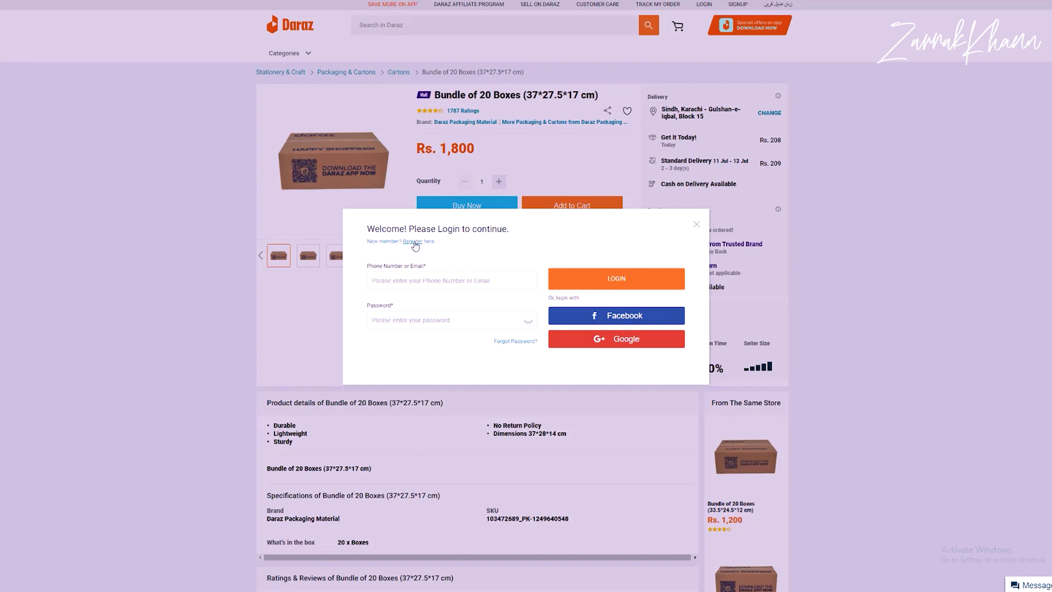
Step: Switch the login prompt to the Register sign-up form, then close it on the box bundle page
click(415, 242)
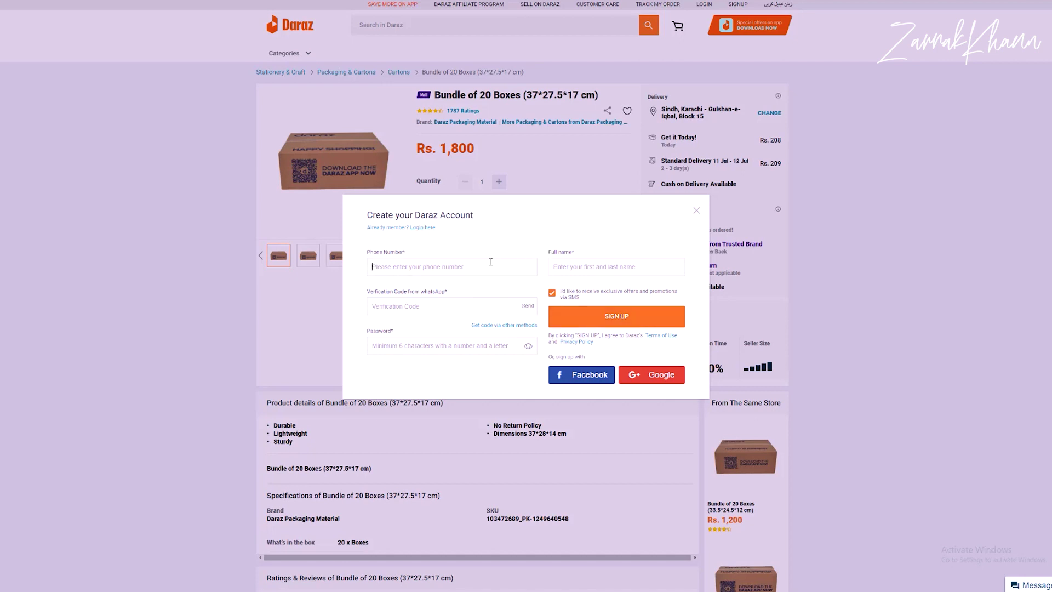
click(697, 210)
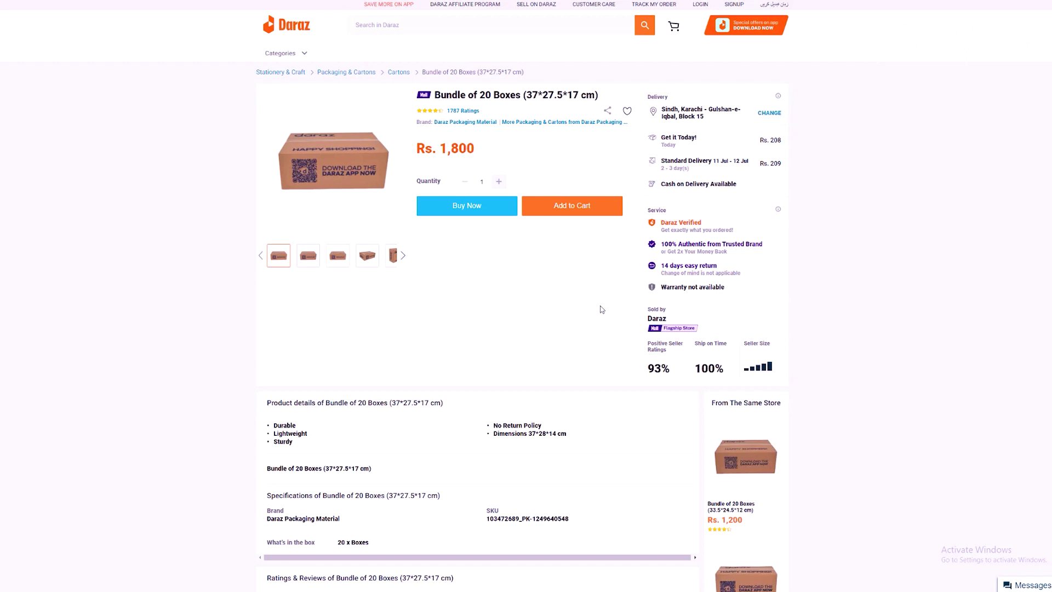
Step: Try Buy Now on the box bundle again, view the sign-up form, close it, and return to Seller Center
click(454, 208)
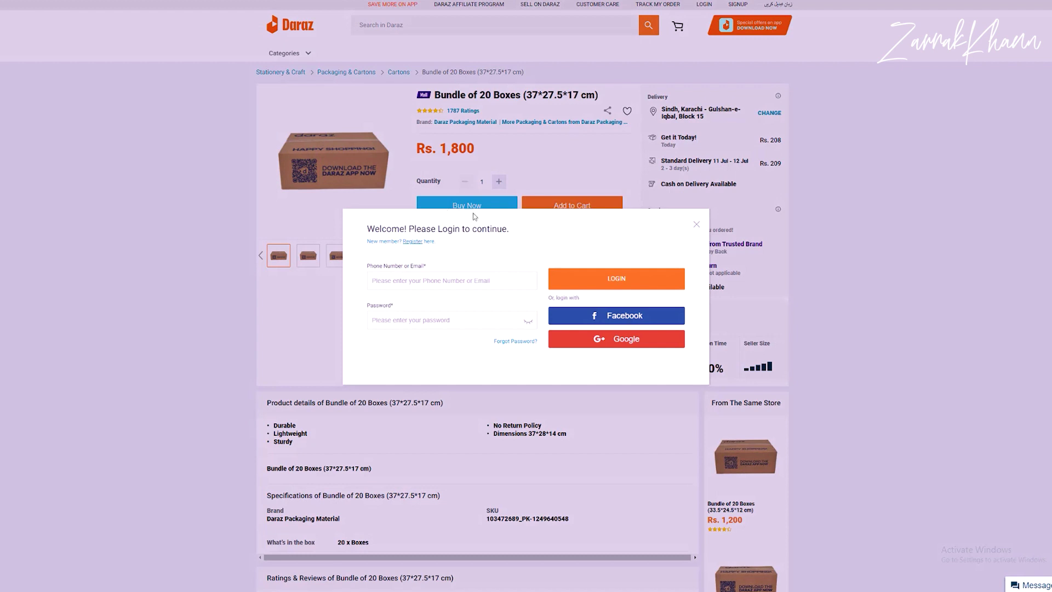
click(409, 243)
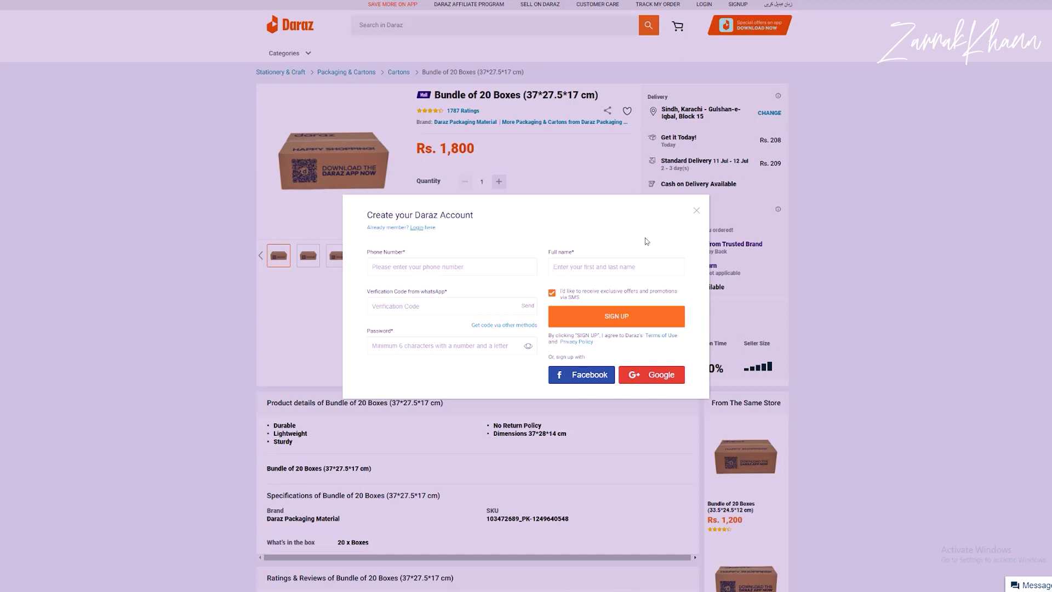
click(696, 212)
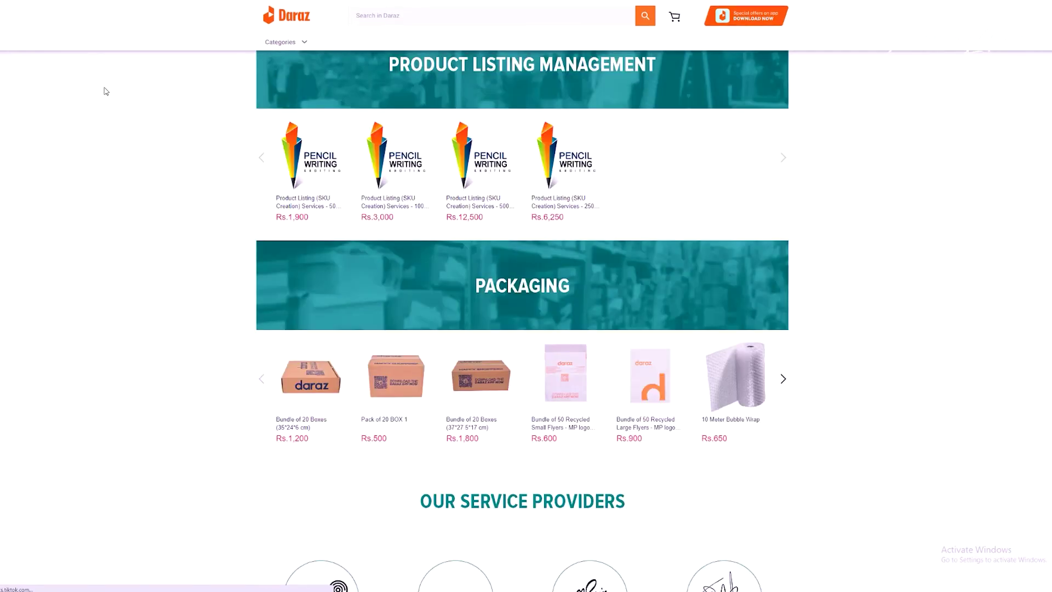
scroll(79, 140, up, 4)
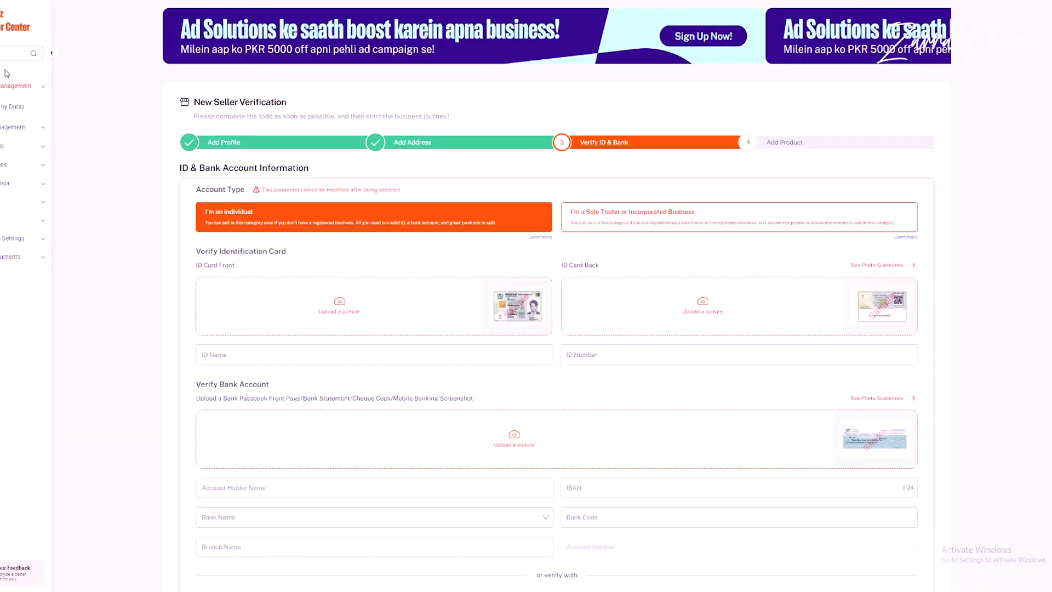
Step: Open Manage Products under Product Management to see the empty product list
click(41, 88)
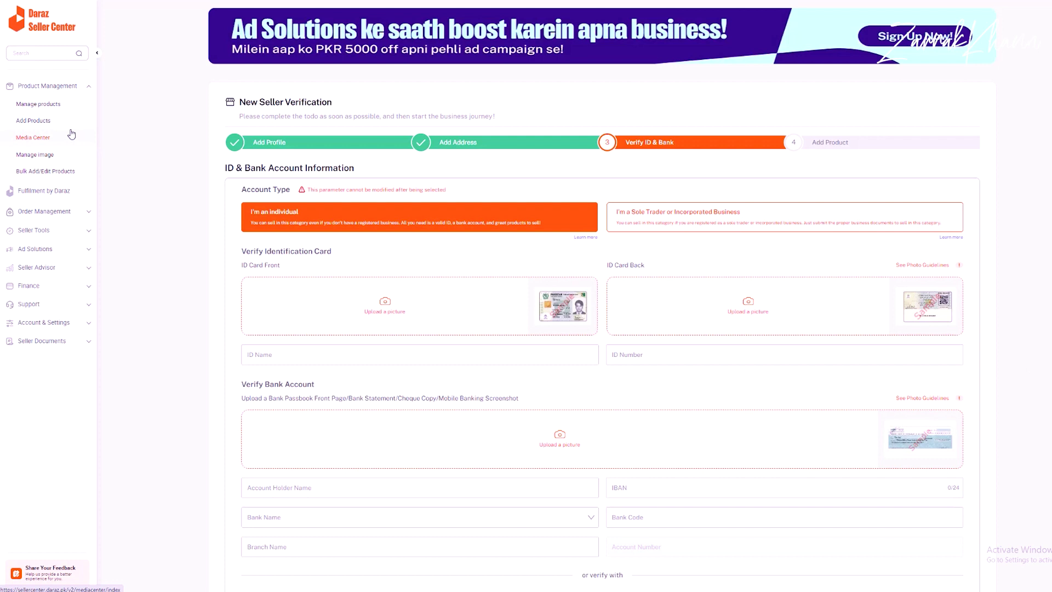
click(56, 105)
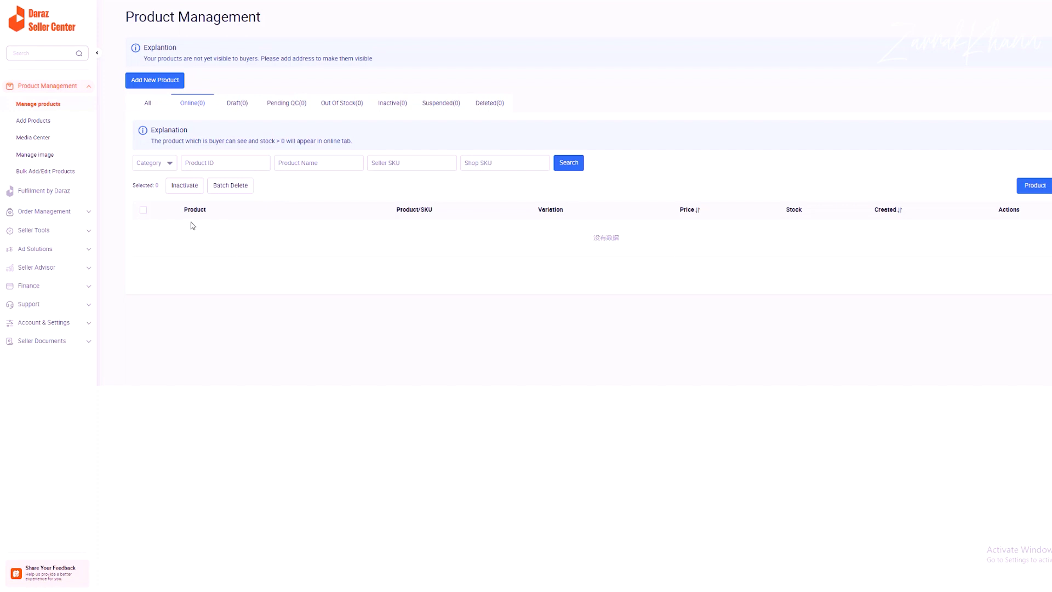
Step: Check the Pending QC and All product tabs and the Add Products form, then go to Media Center
click(294, 105)
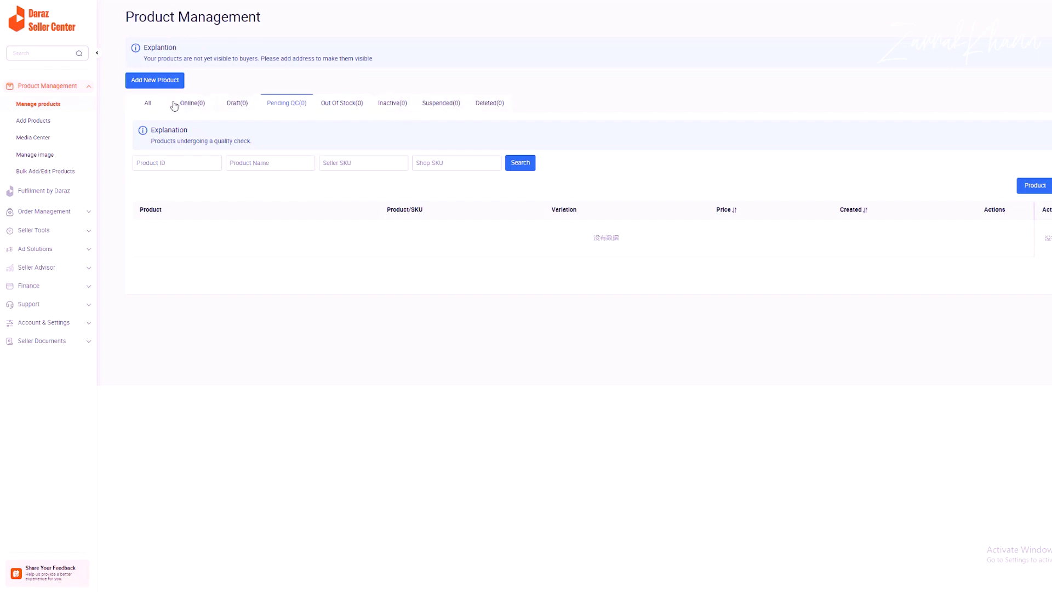
click(148, 103)
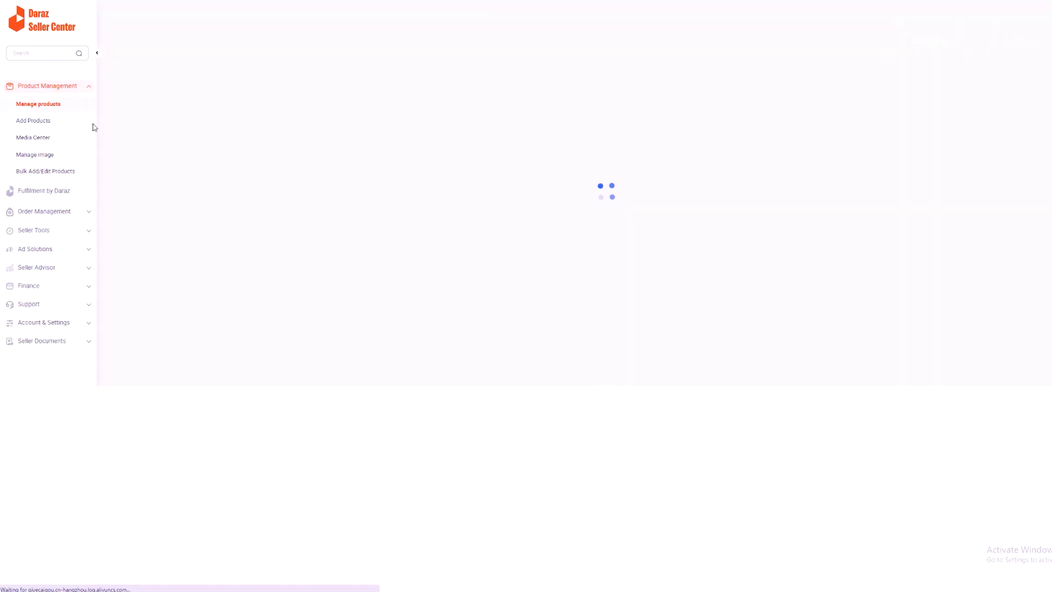
click(47, 123)
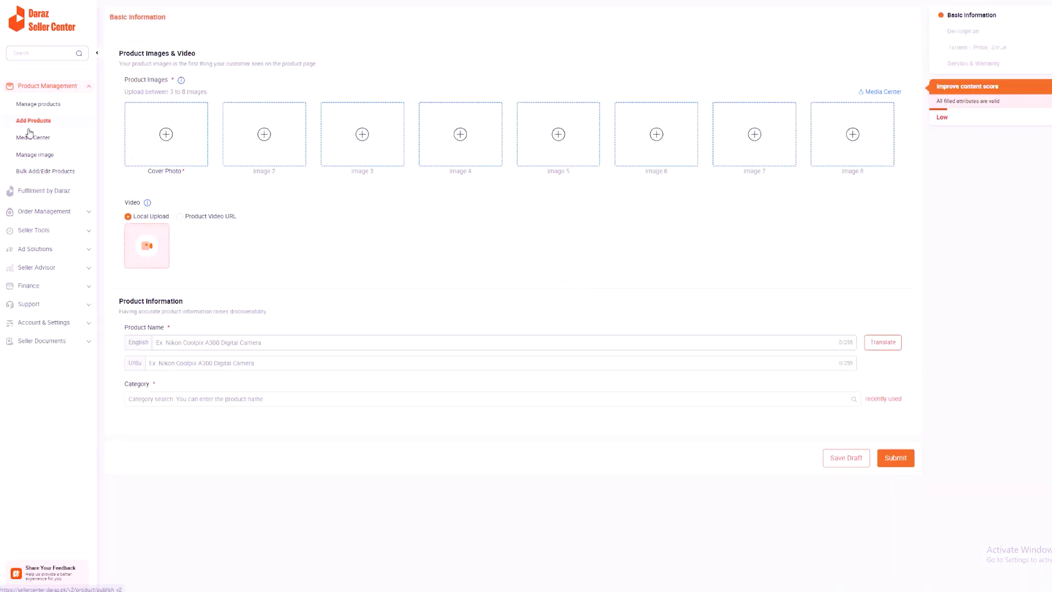
click(51, 140)
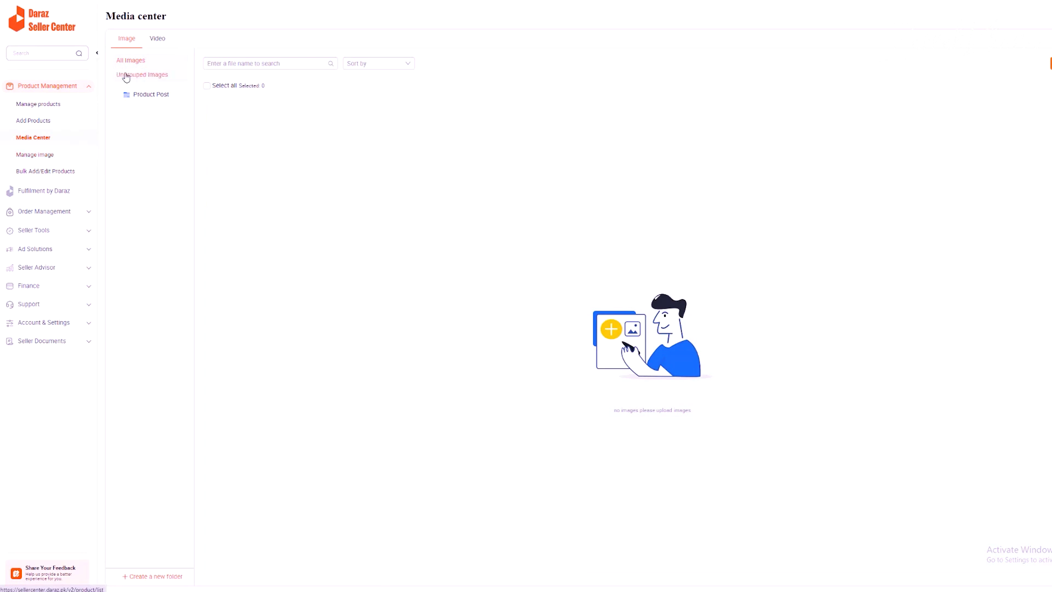
Step: View the media Video tab and Manage image page, then open Bulk Add/Edit Products
click(157, 39)
click(53, 153)
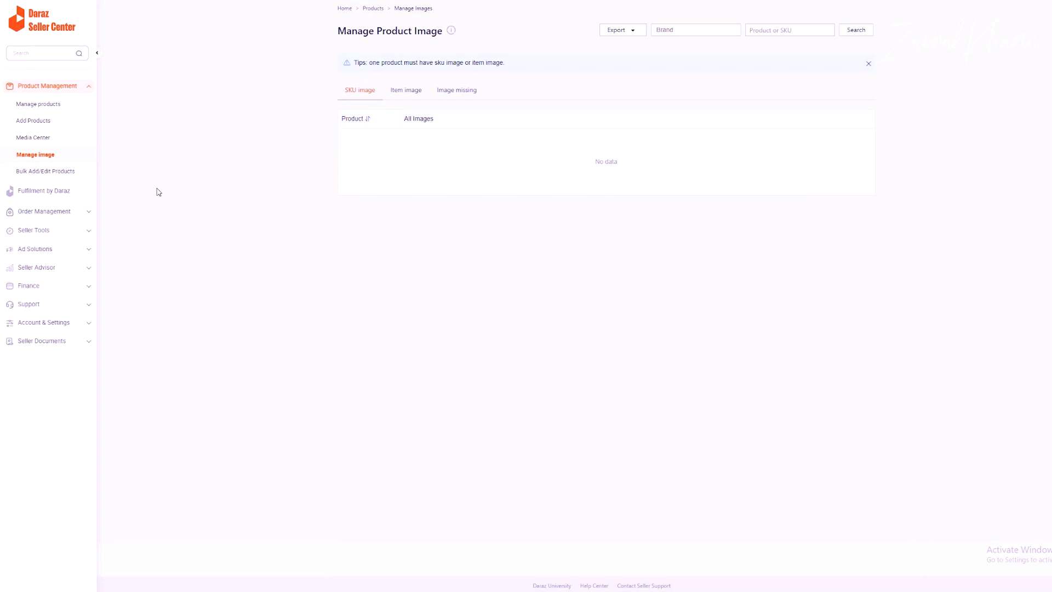
click(48, 172)
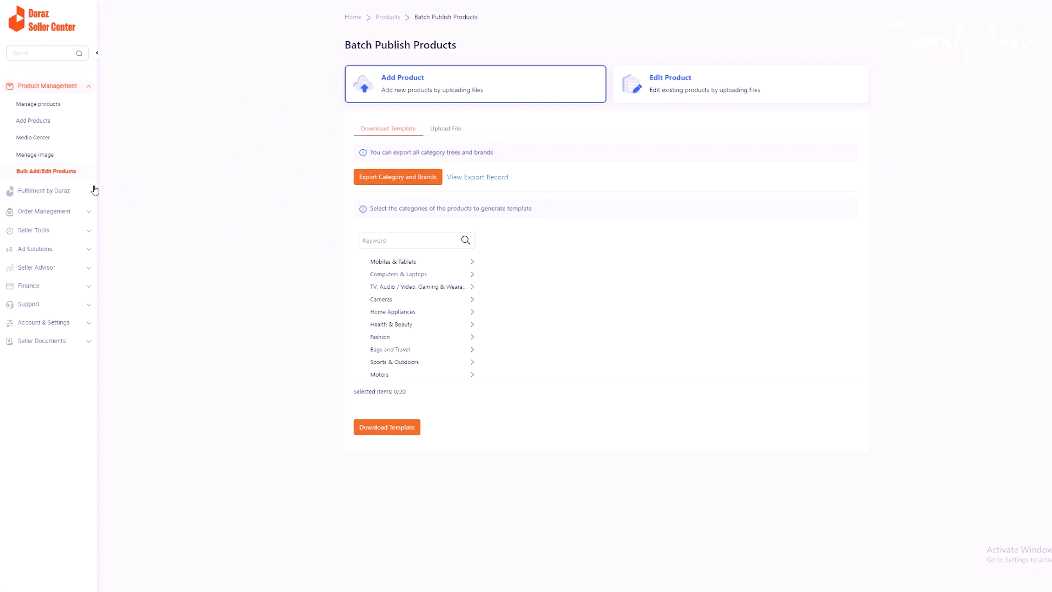
Step: Expand Fulfilment by Daraz and Order Management, then open the Manage Orders overview
click(36, 191)
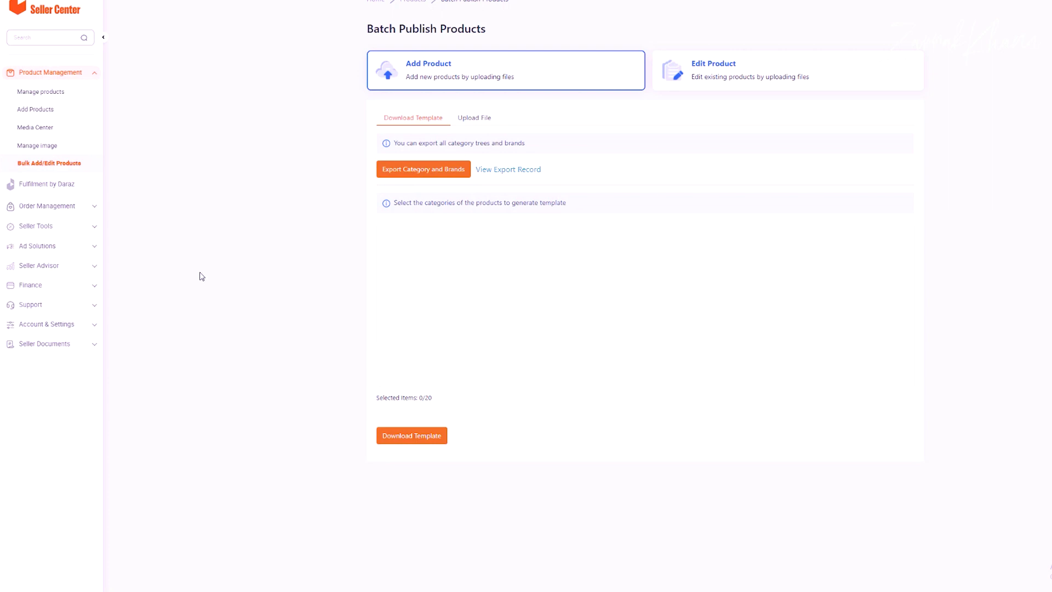
click(93, 206)
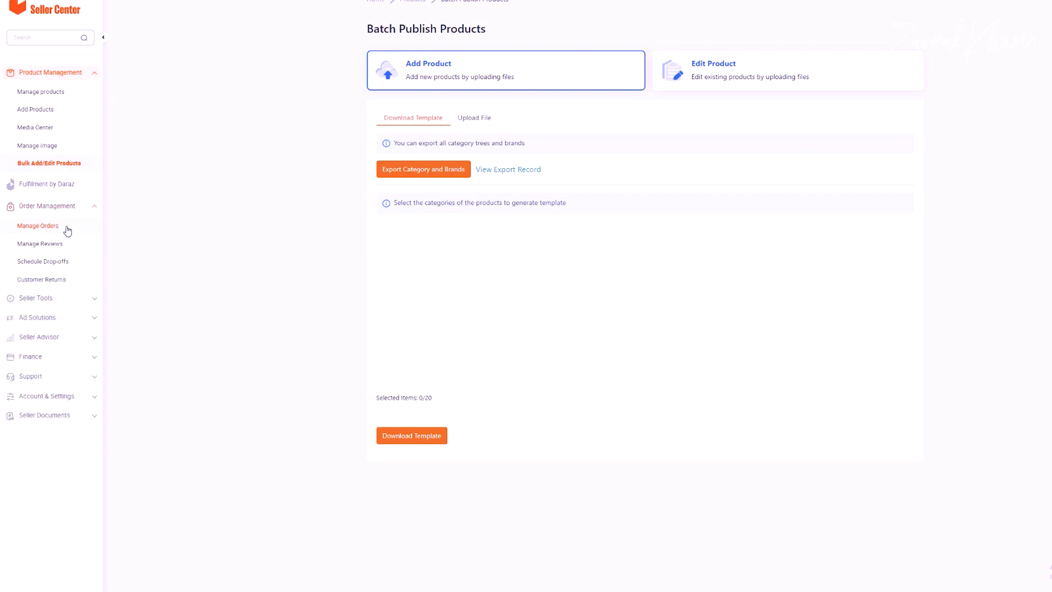
click(39, 225)
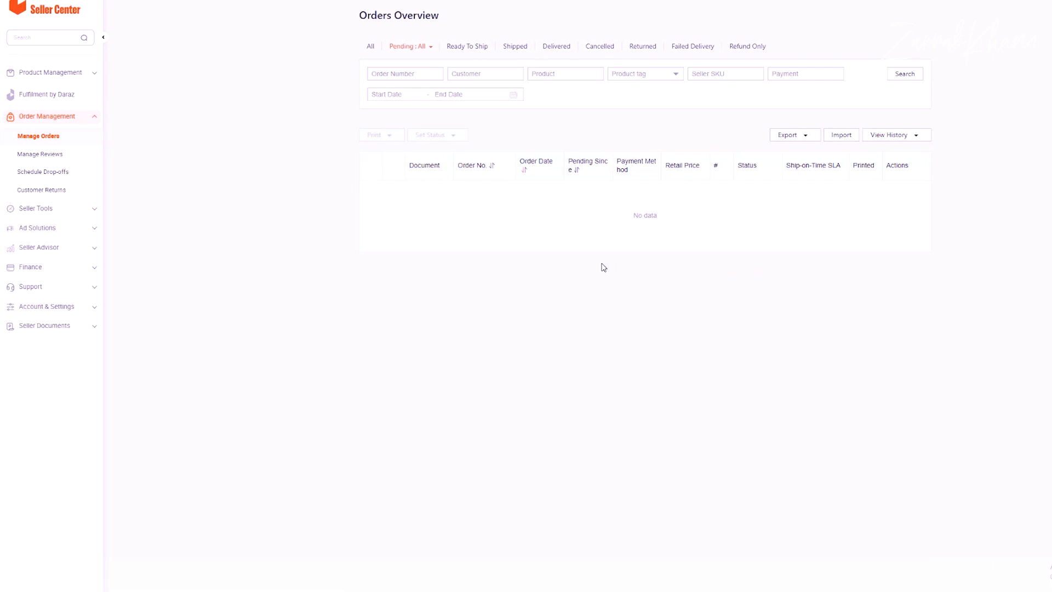
Step: View the Manage Reviews and customer returns pages, then expand the Seller Tools section
click(63, 155)
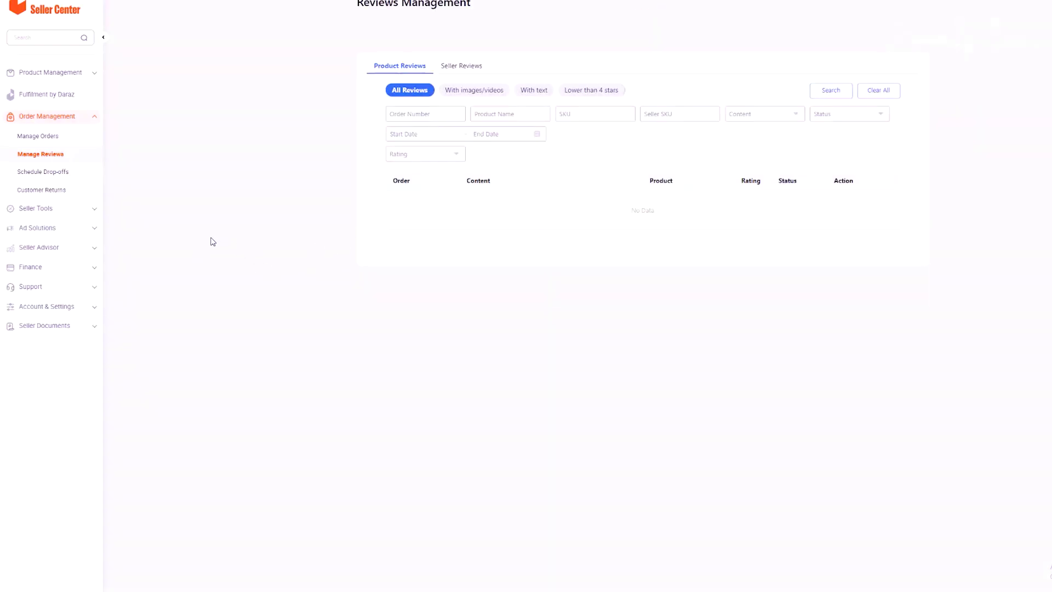
click(64, 192)
click(91, 209)
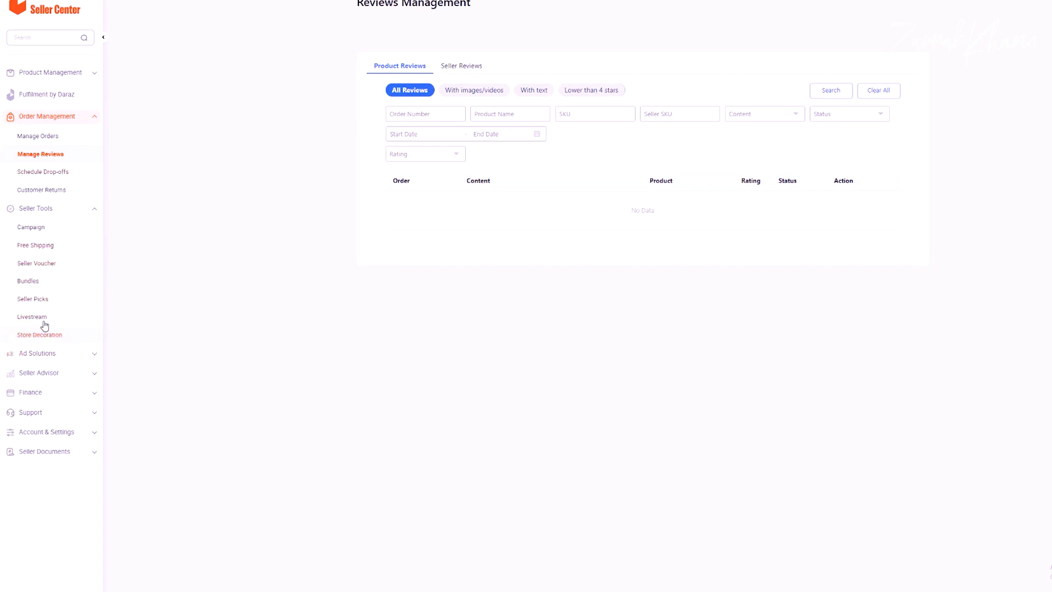
scroll(131, 310, down, 1)
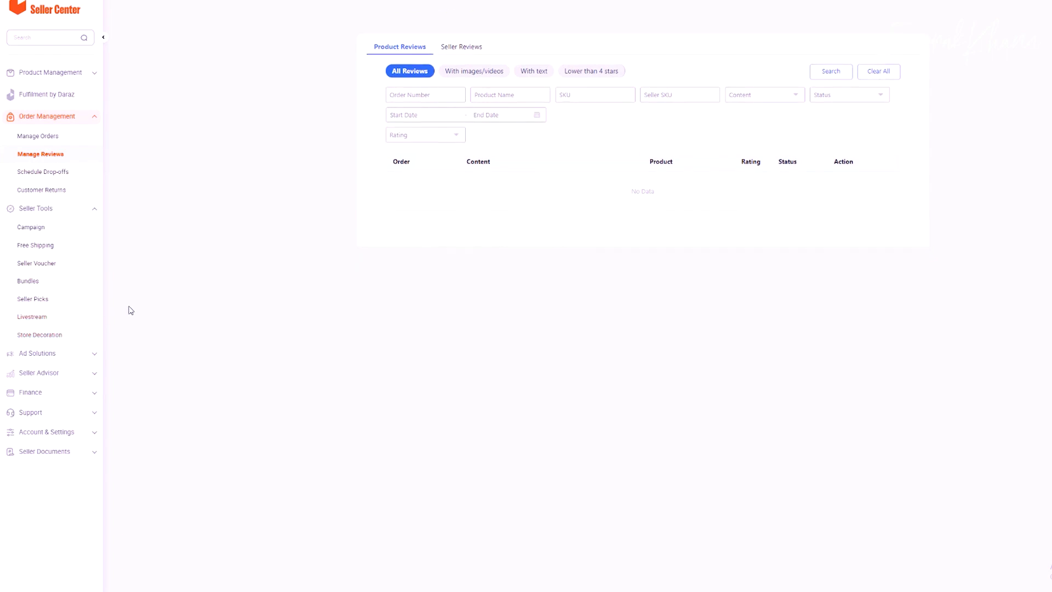
Step: Expand Finance and Seller Advisor in the sidebar and open the Business Advisor dashboard
click(96, 355)
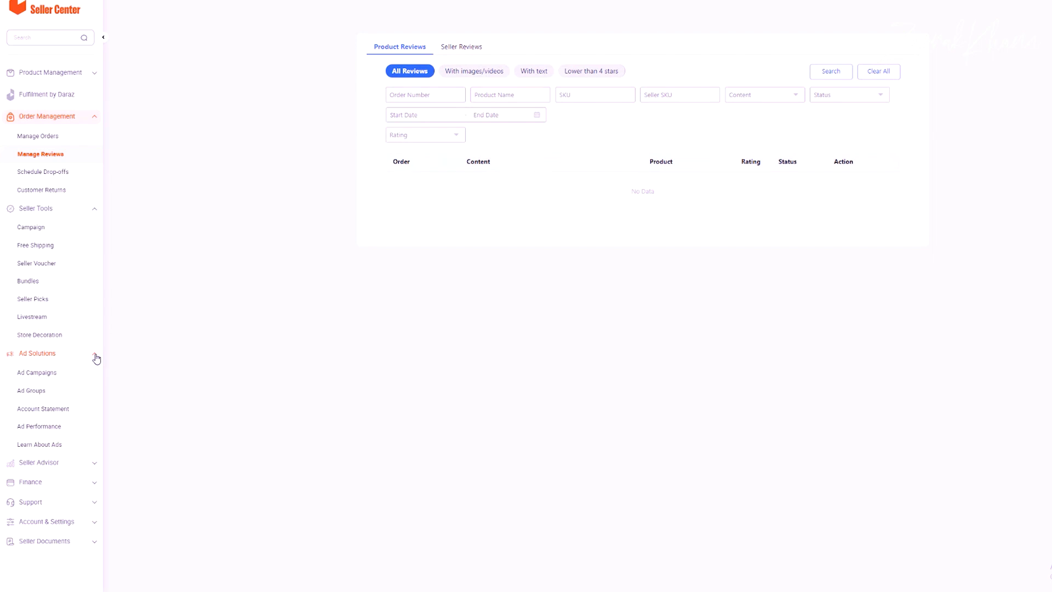
click(96, 356)
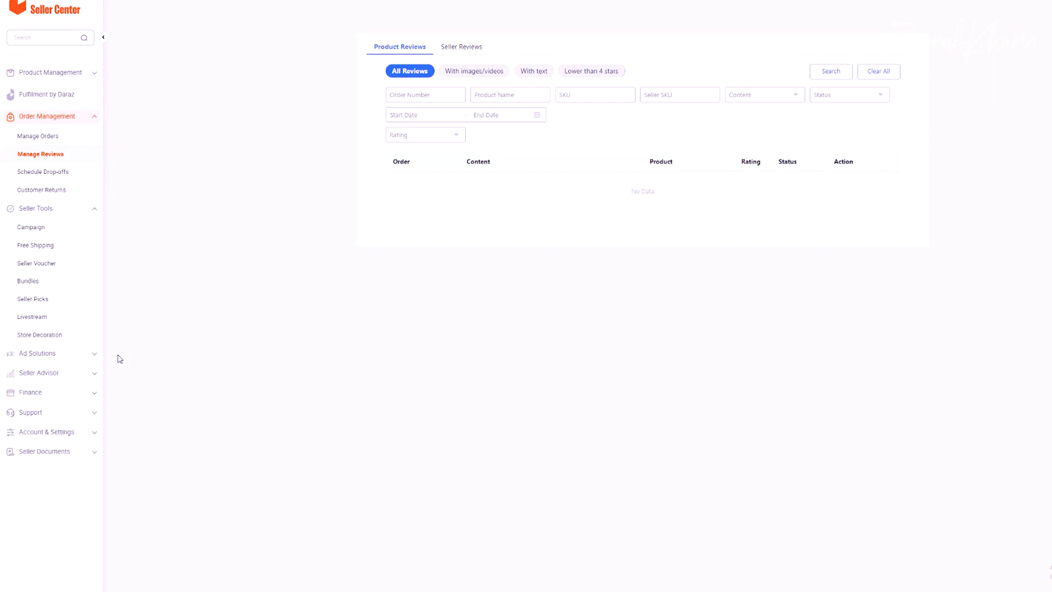
click(97, 394)
click(95, 375)
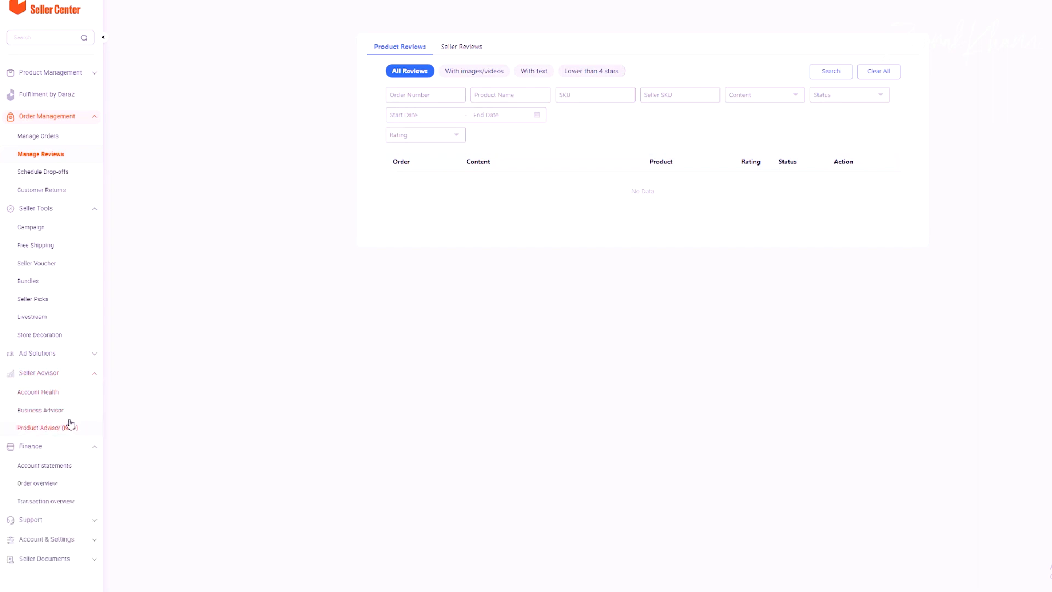
click(49, 410)
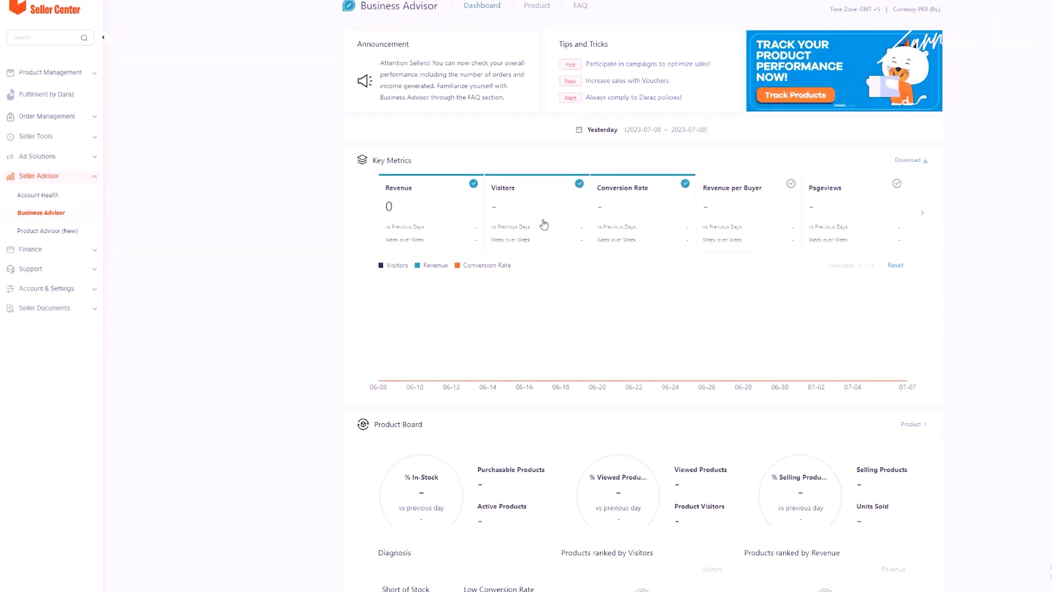
Step: Expand the Support, Account & Settings and Seller Documents sections in the sidebar
scroll(548, 222, down, 3)
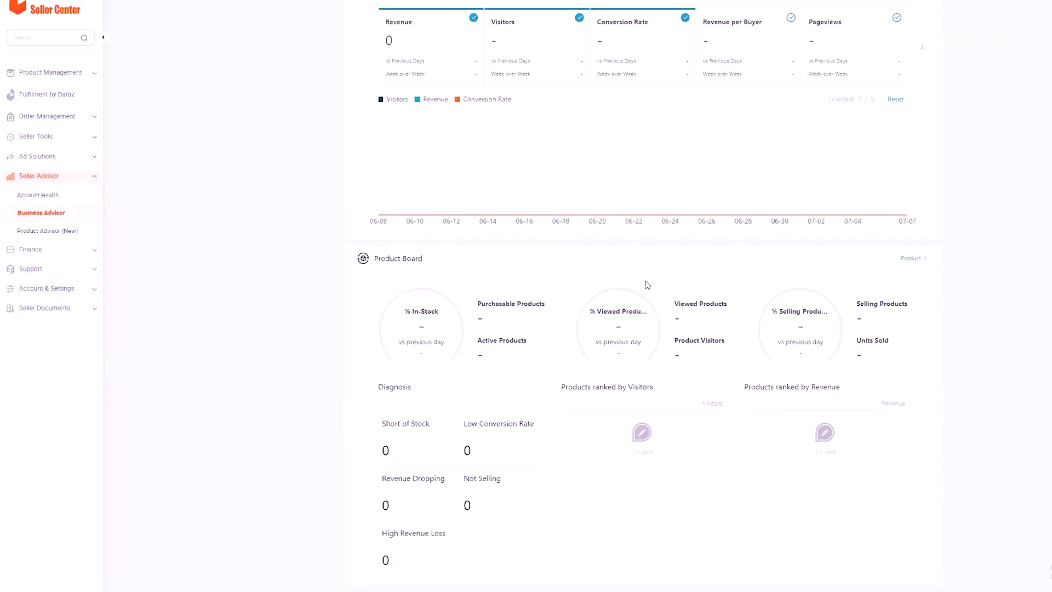
scroll(597, 350, up, 3)
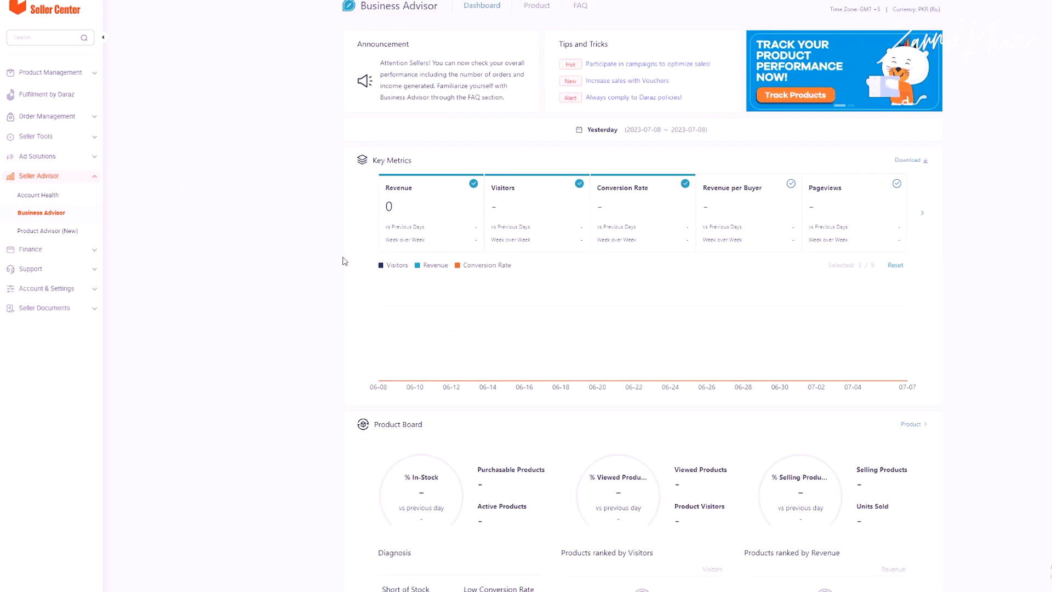
click(96, 272)
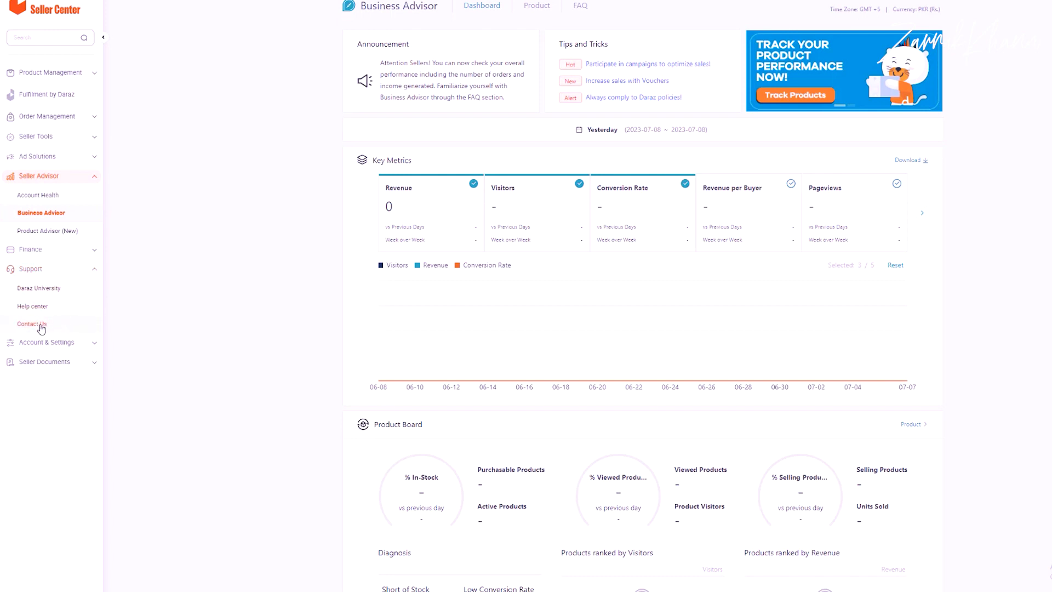
click(96, 348)
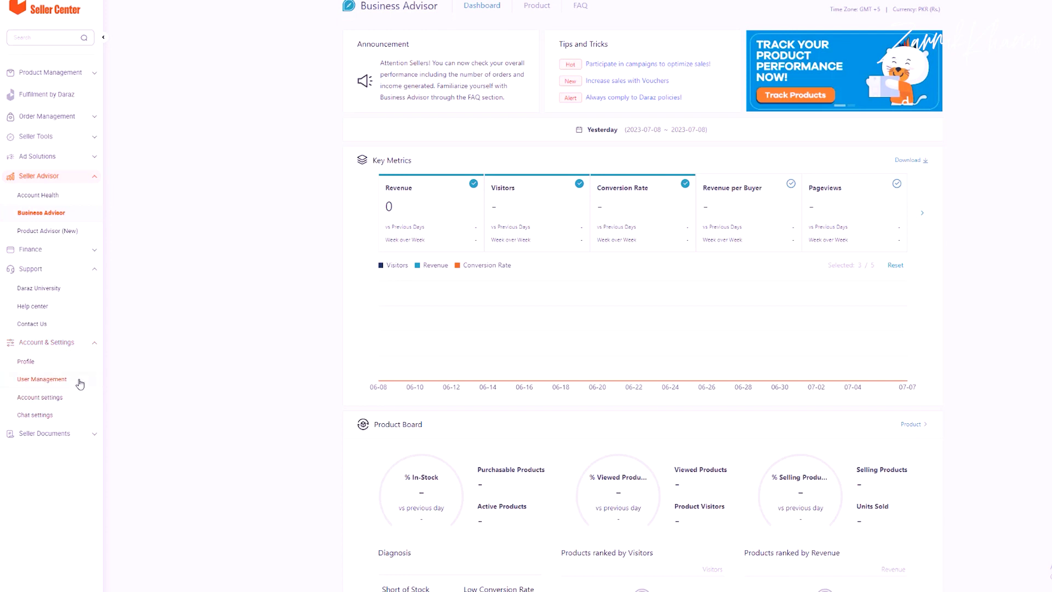
click(97, 436)
Step: Open Document Templates under Seller Documents and go to page 3 of the list
click(42, 454)
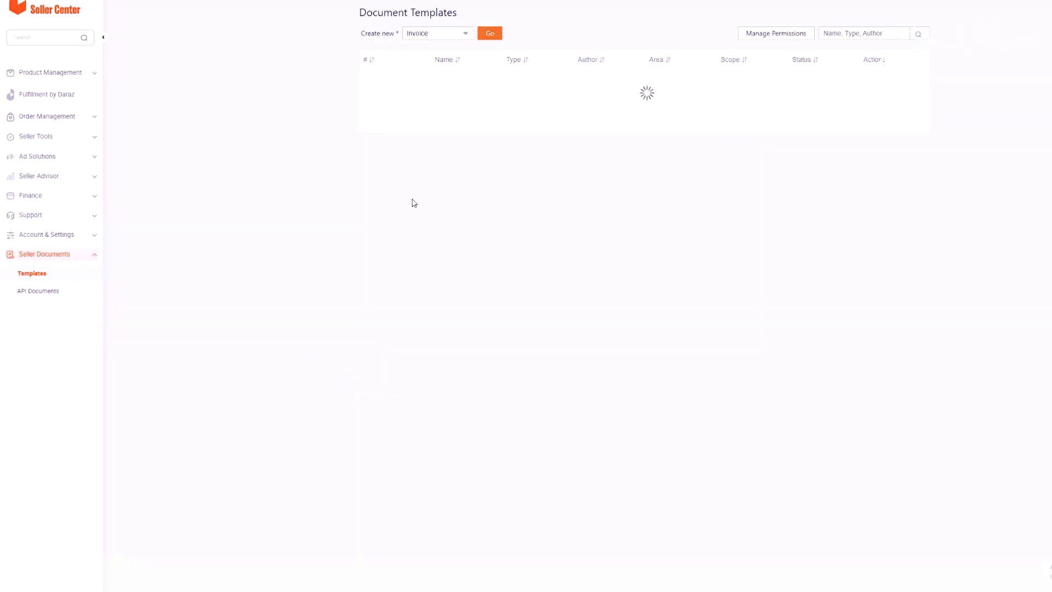
click(877, 188)
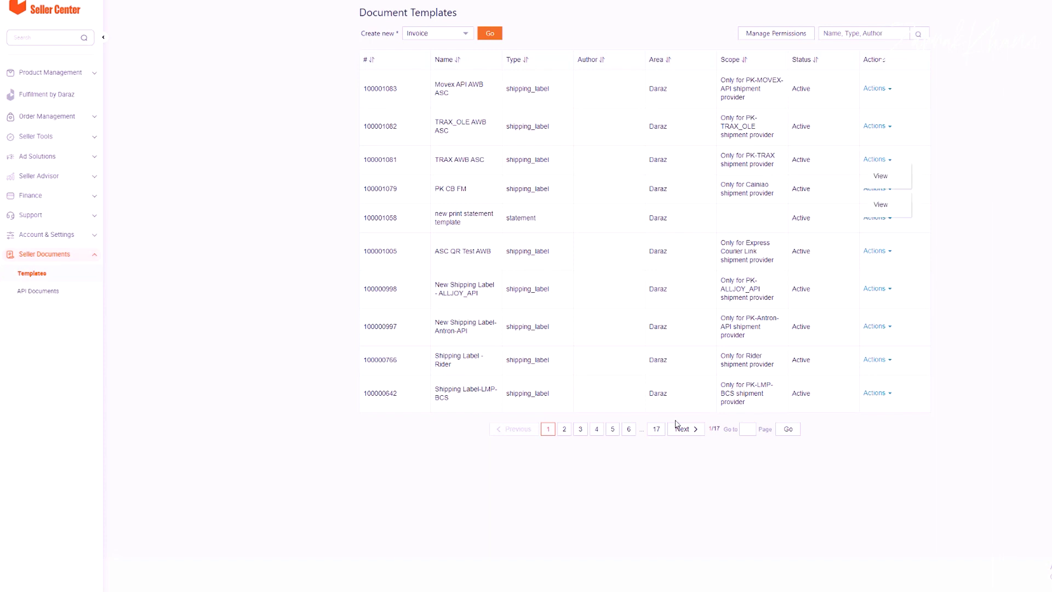
click(580, 430)
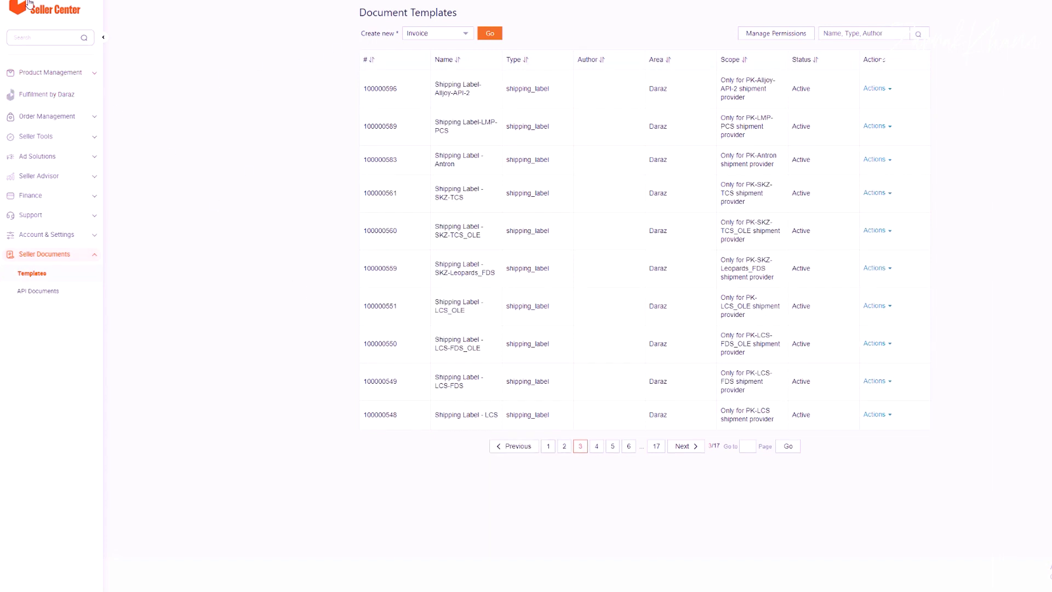
Step: Return to the Seller Center home page and its New Seller Verification form
click(28, 4)
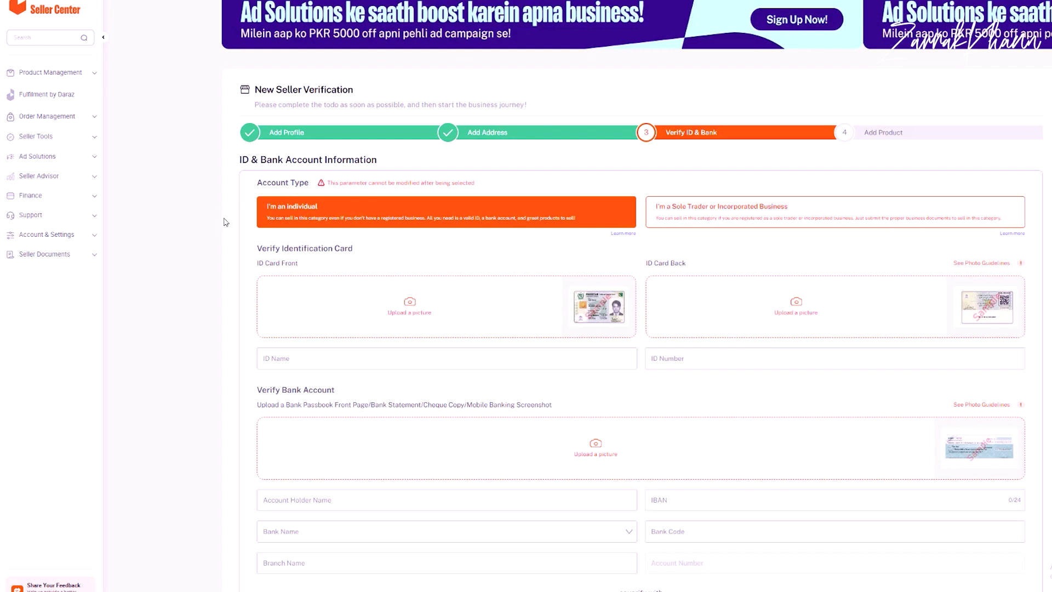
scroll(211, 270, down, 5)
scroll(209, 269, down, 2)
scroll(207, 271, up, 7)
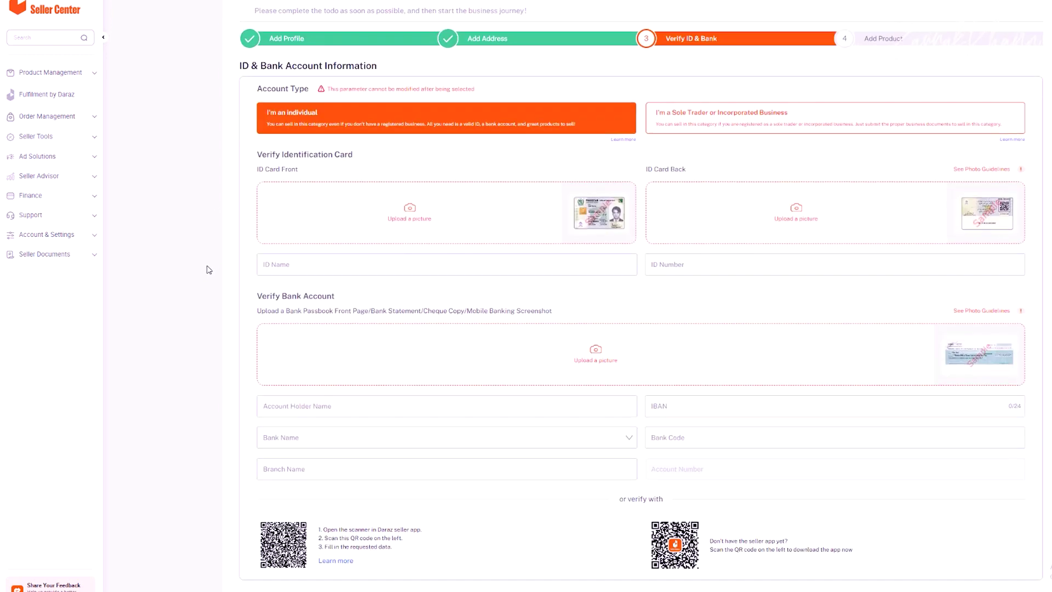